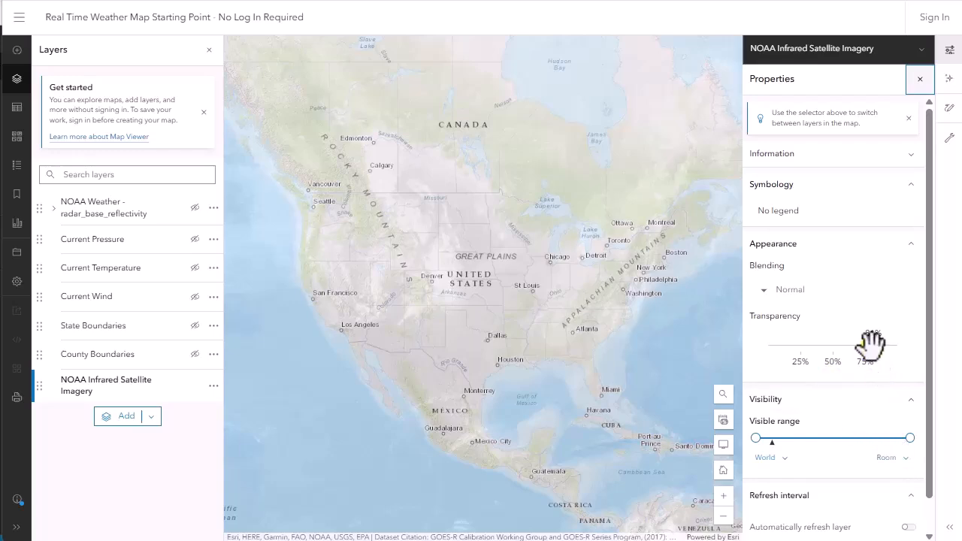
Set the NOAA Infrared Satellite Imagery layer's transparency to 48% and view the clouds beyond North America
drag(873, 345, 831, 346)
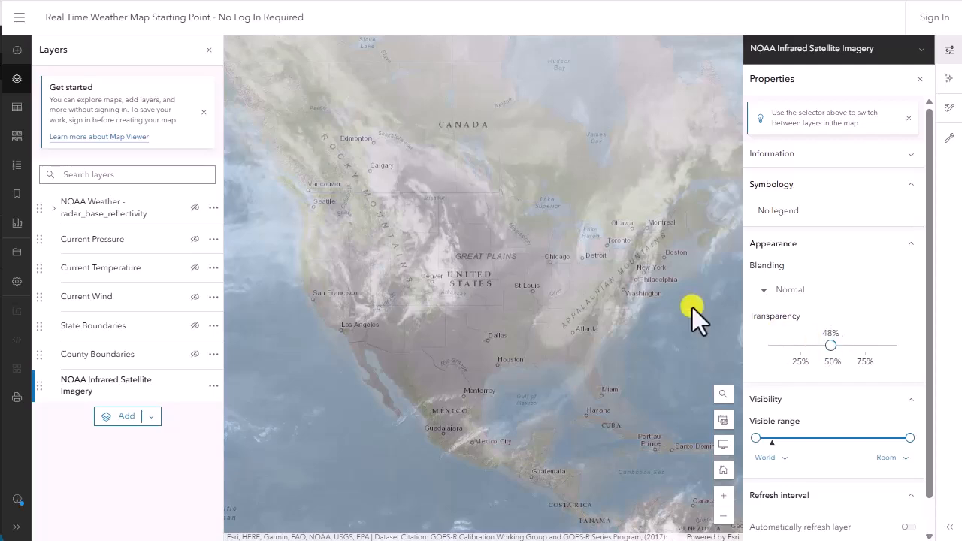
drag(693, 307, 477, 279)
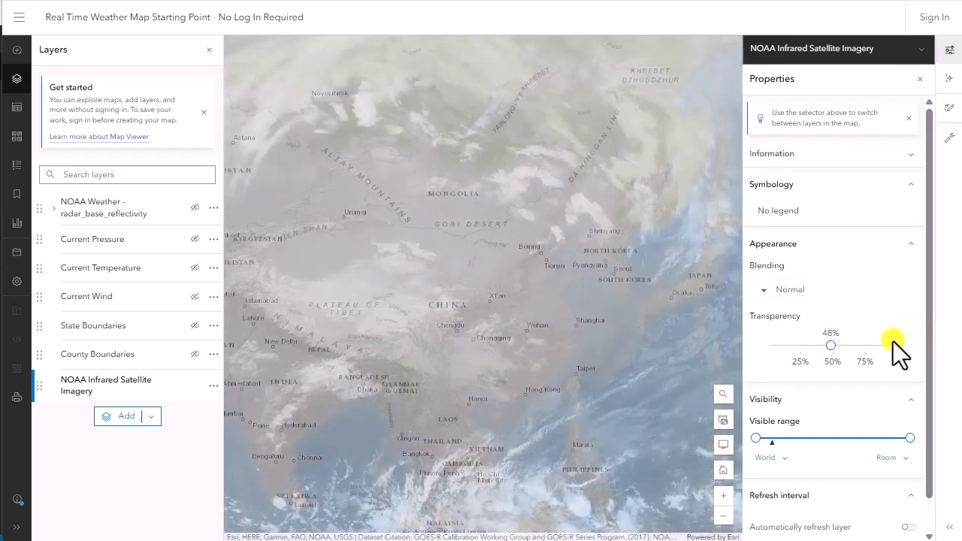
Examine the Pacific cloud patterns at 1% transparency, and set the satellite imagery layer's transparency to 80%
drag(831, 340, 771, 346)
drag(606, 311, 328, 314)
drag(586, 285, 391, 303)
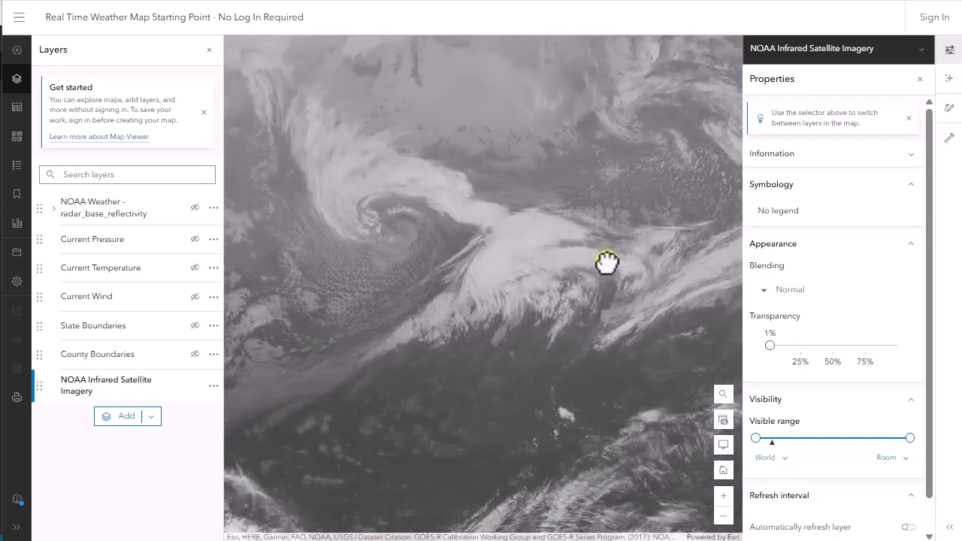
drag(608, 263, 324, 335)
drag(483, 305, 434, 275)
drag(770, 345, 876, 350)
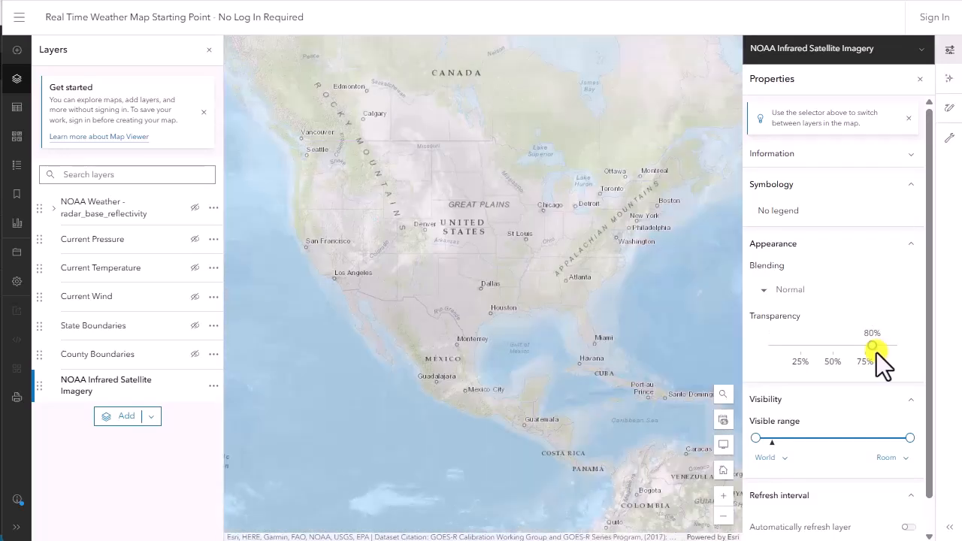
Show the Current Wind layer and inspect the weather details of a wind station in Kansas
click(195, 328)
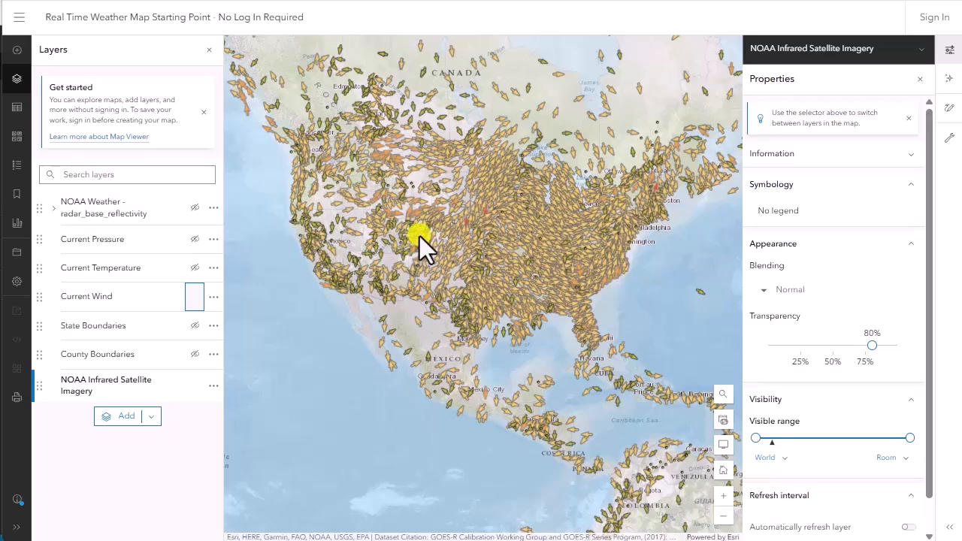
scroll(451, 227, up, 2)
scroll(461, 225, up, 2)
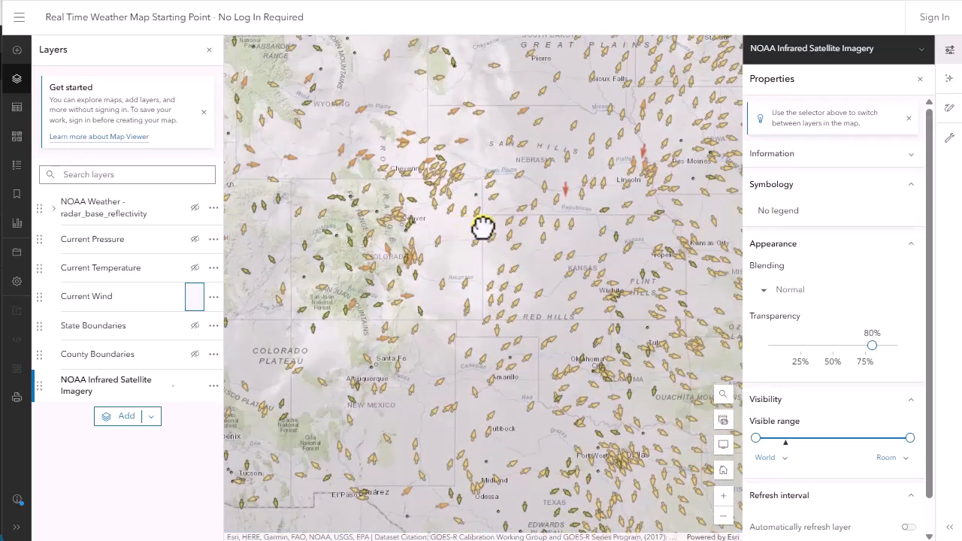
drag(434, 223, 430, 223)
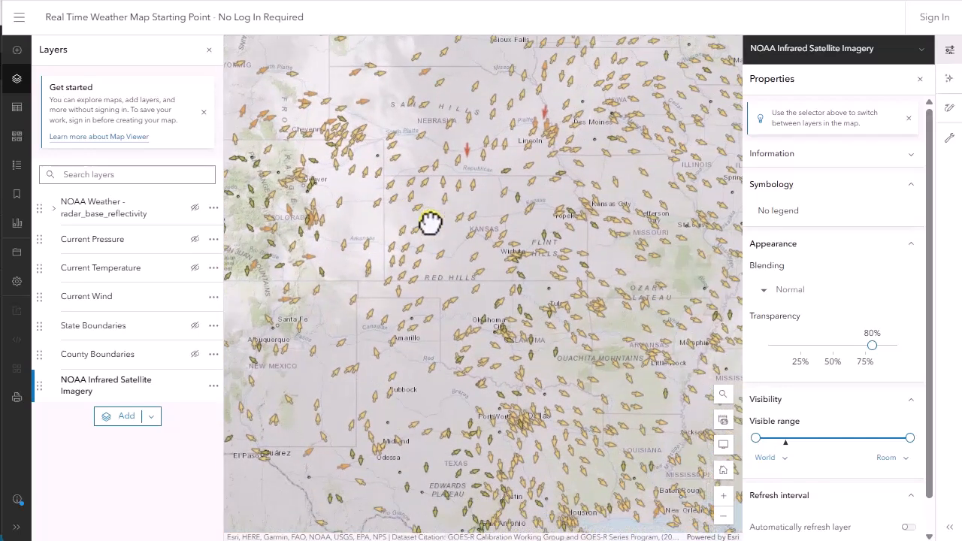
click(472, 235)
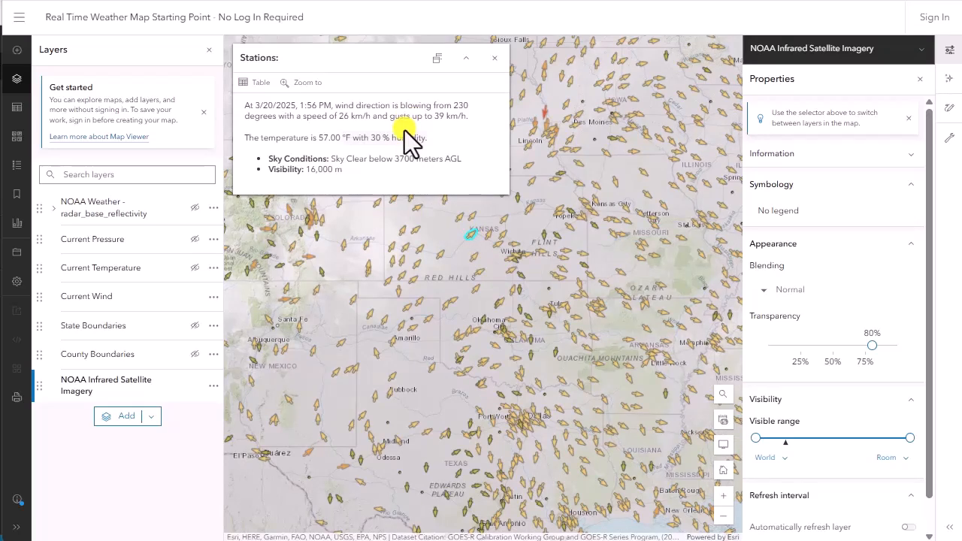
click(498, 72)
Show the Current Temperature layer, and replace the temperature and wind layers with Current Pressure
click(195, 269)
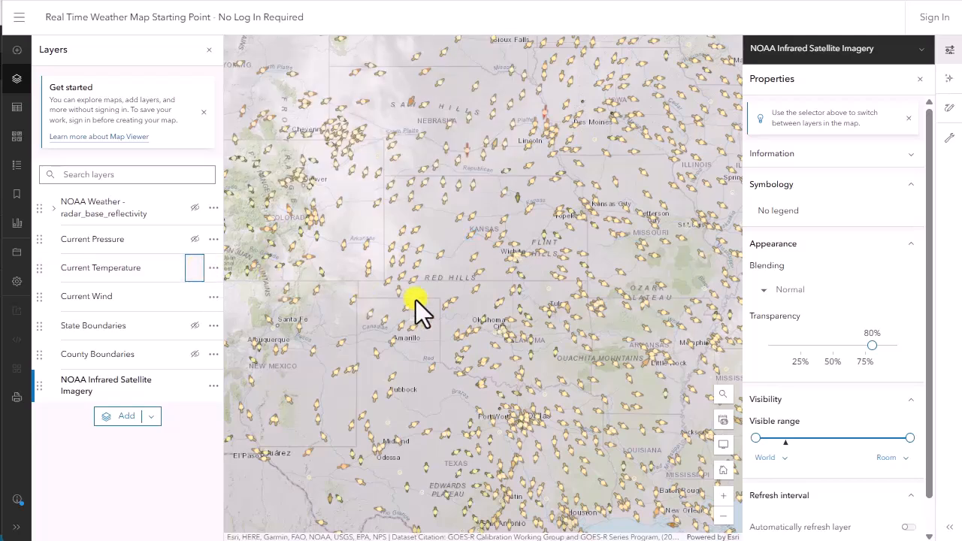
scroll(416, 300, down, 3)
click(16, 170)
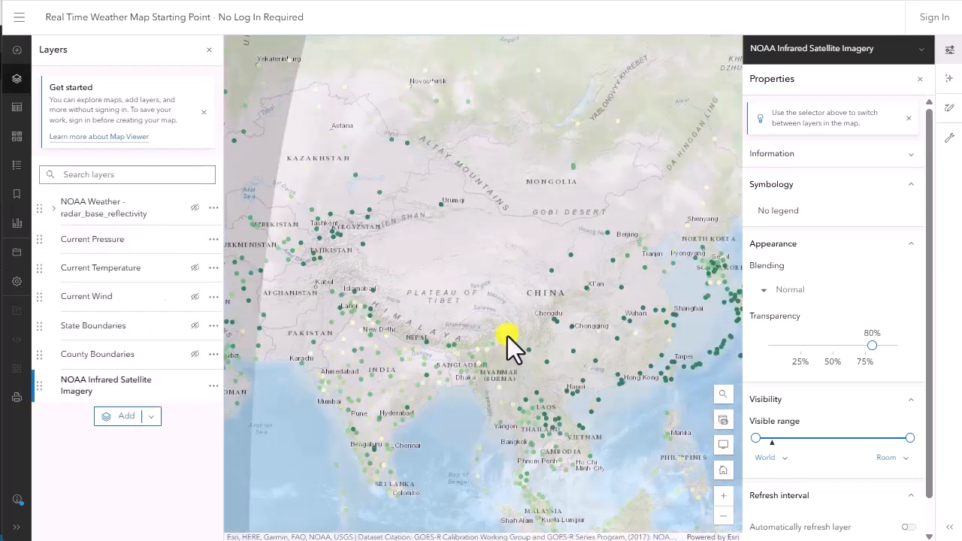
Examine the Current Pressure observations from Asia across the Pacific to North America
drag(509, 344, 327, 307)
drag(458, 342, 303, 170)
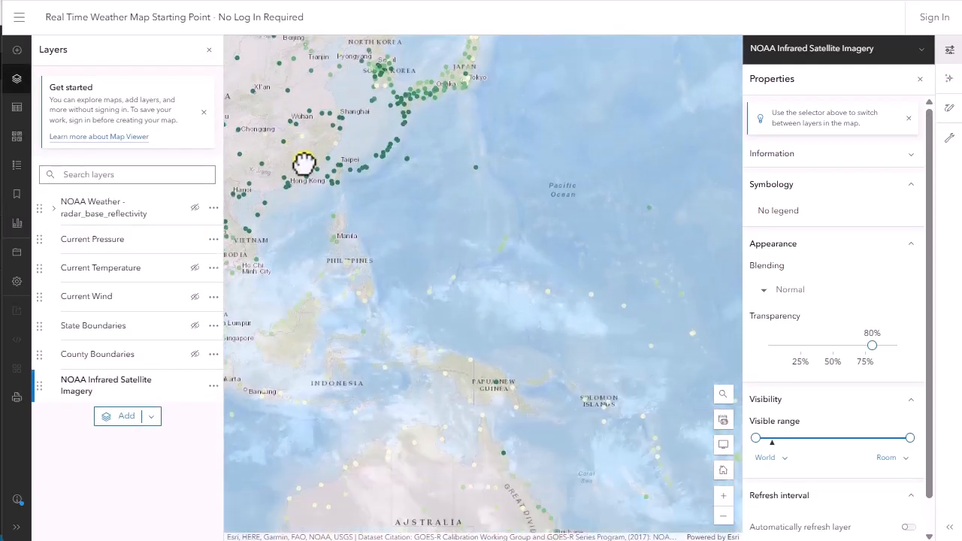
drag(576, 309, 423, 393)
drag(554, 260, 425, 358)
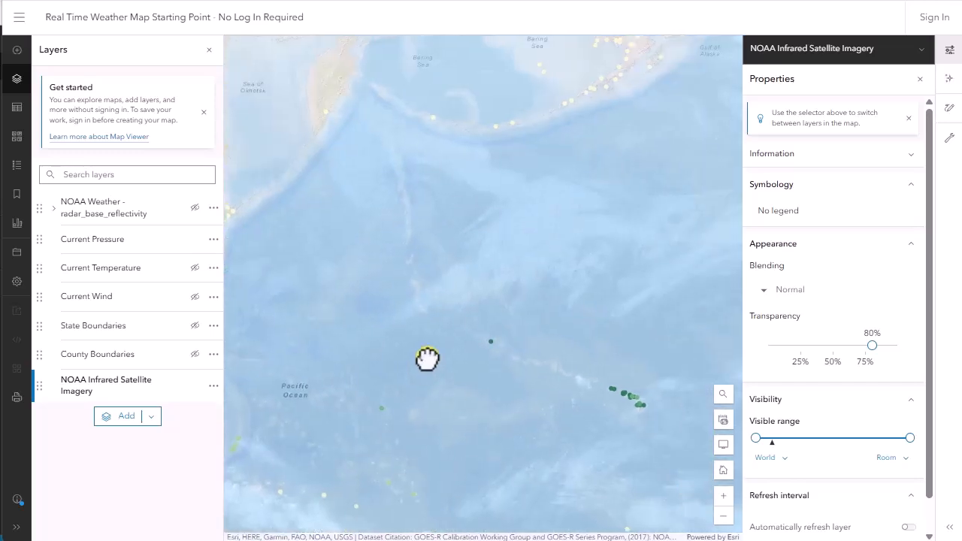
drag(421, 281, 333, 273)
drag(432, 244, 247, 217)
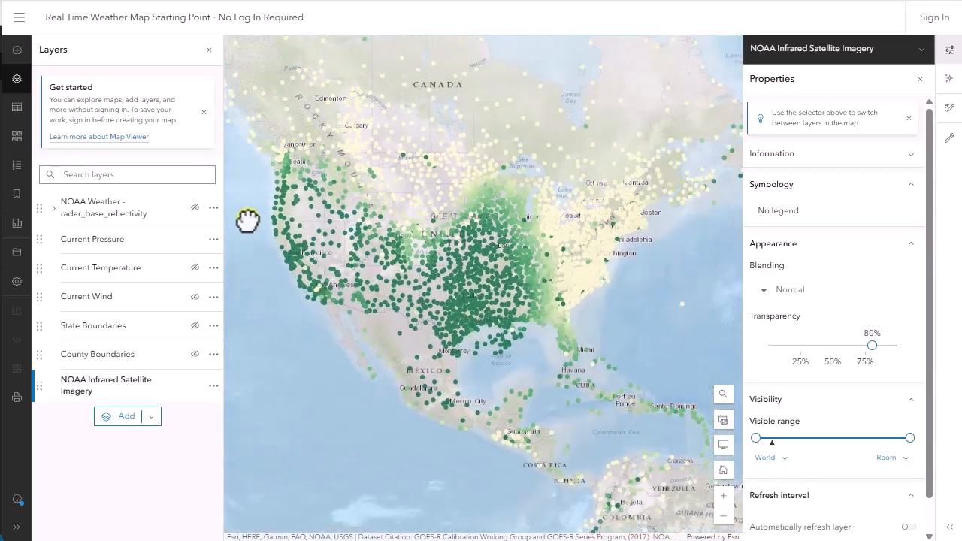
Restyle the Current Pressure points in orange and hide the NOAA Infrared Satellite Imagery layer
click(194, 239)
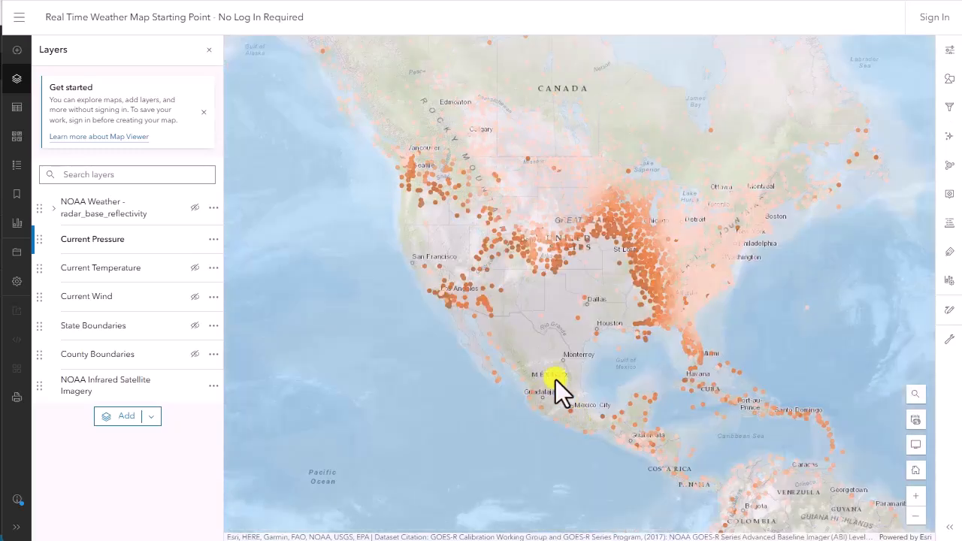
click(195, 386)
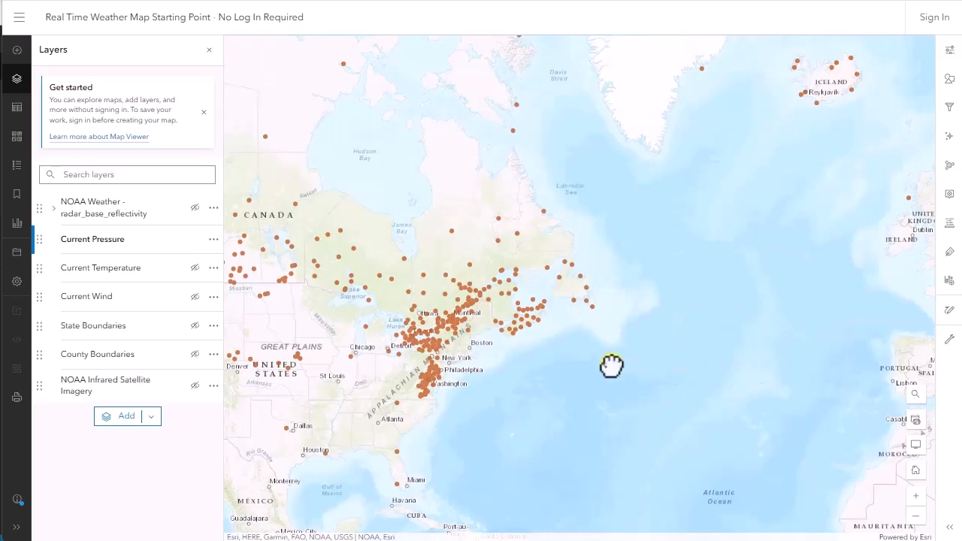
drag(609, 363, 767, 286)
Create a sketch layer and place Arial Bold "L" text at size 32 on the pressure clusters in southern Alberta and near Washington
click(17, 50)
click(96, 108)
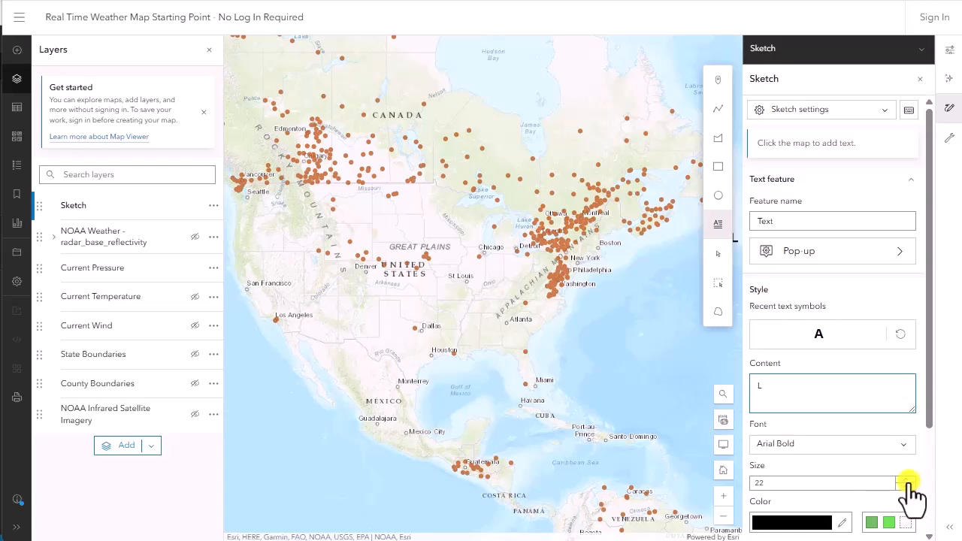
click(908, 481)
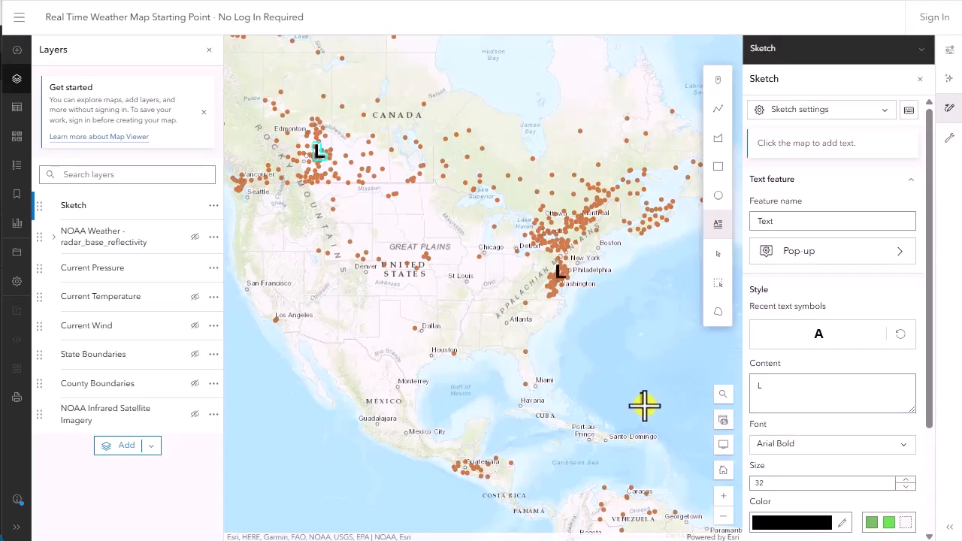
scroll(644, 410, down, 1)
click(644, 406)
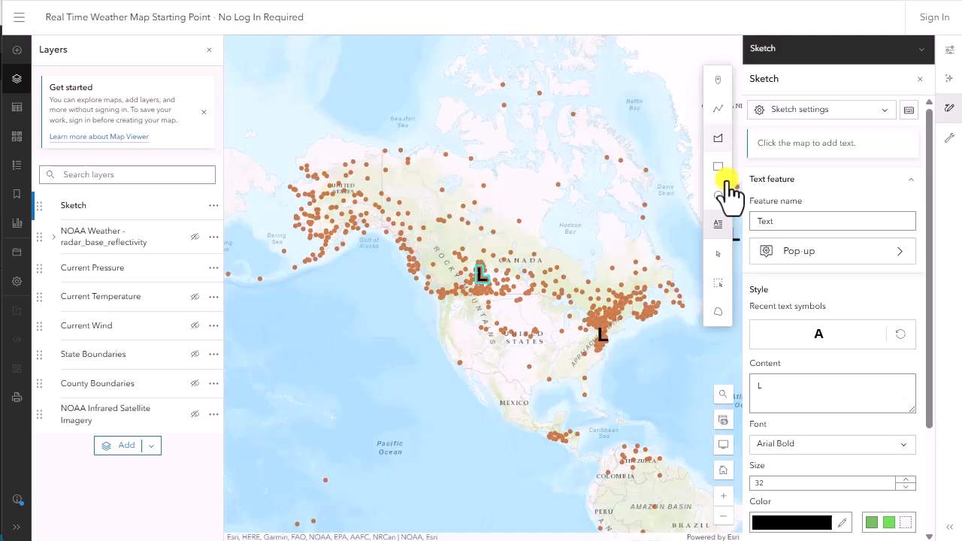
click(716, 254)
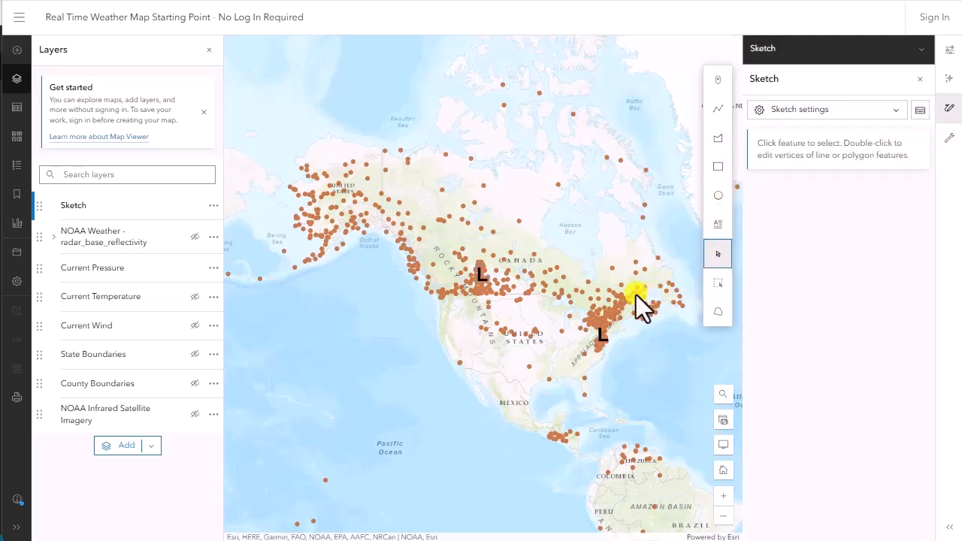
Examine the pressure points around the two L labels and in the surrounding regions
drag(637, 295, 318, 283)
drag(511, 295, 347, 197)
drag(438, 259, 589, 319)
scroll(528, 288, up, 2)
drag(528, 288, 559, 332)
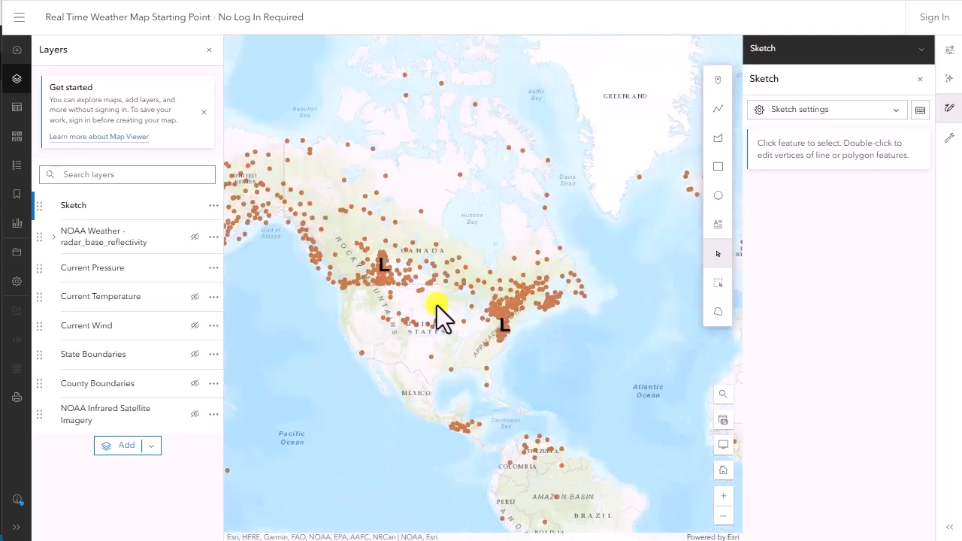
scroll(437, 305, up, 2)
drag(454, 288, 462, 278)
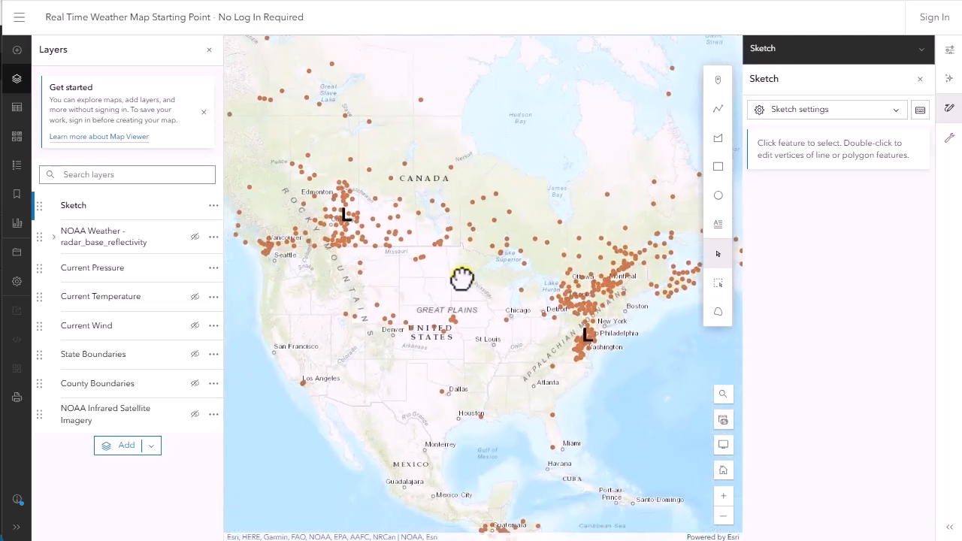
Show the NOAA Weather radar layer, and style Current Wind by wind speed with blue flag symbols
click(195, 237)
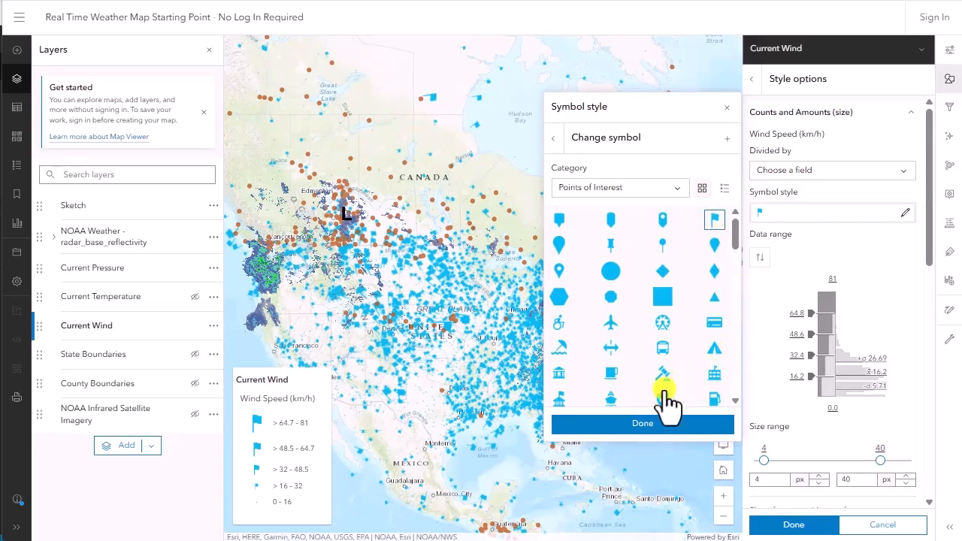
click(644, 424)
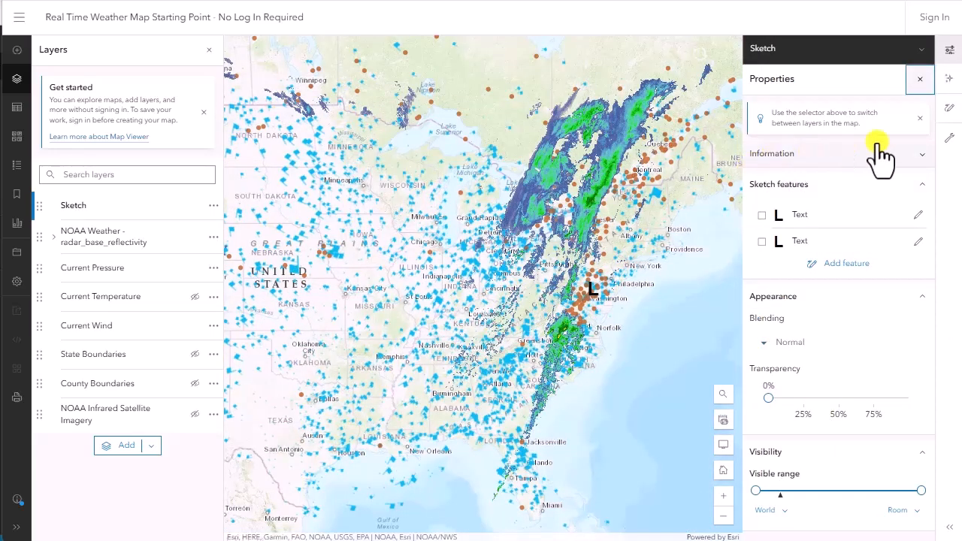
Place dark blue Arial Bold "Windy" text at size 22 near Atlanta and over Ohio, eastern Nebraska and North Dakota
click(947, 110)
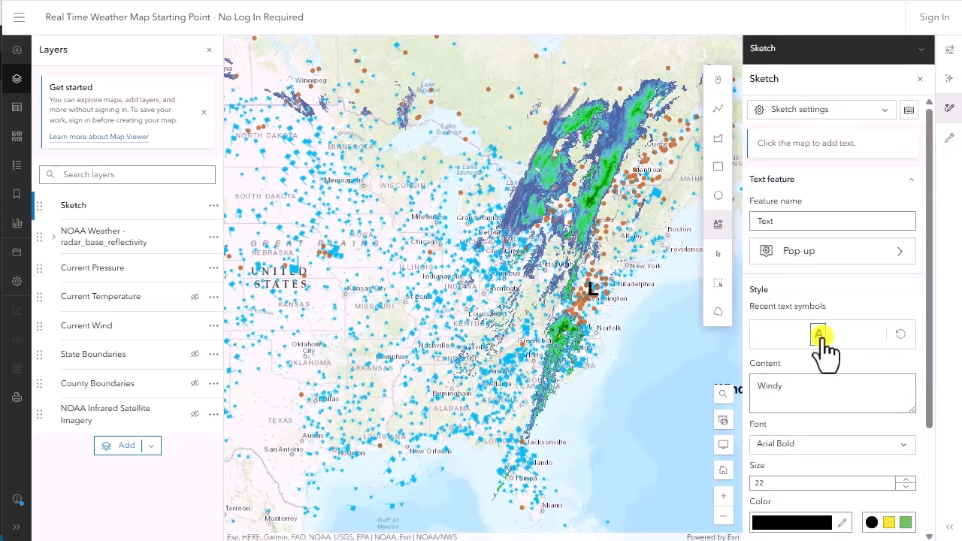
click(793, 523)
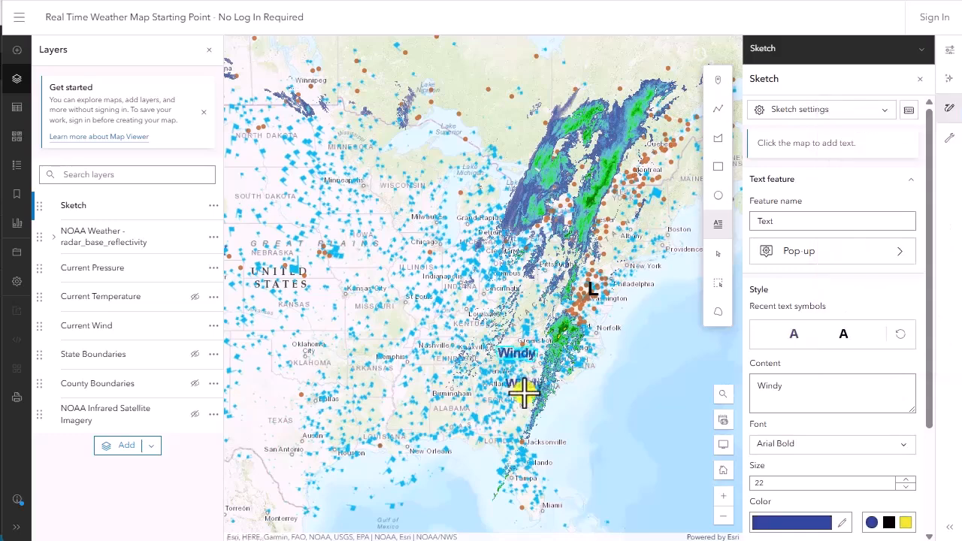
click(528, 390)
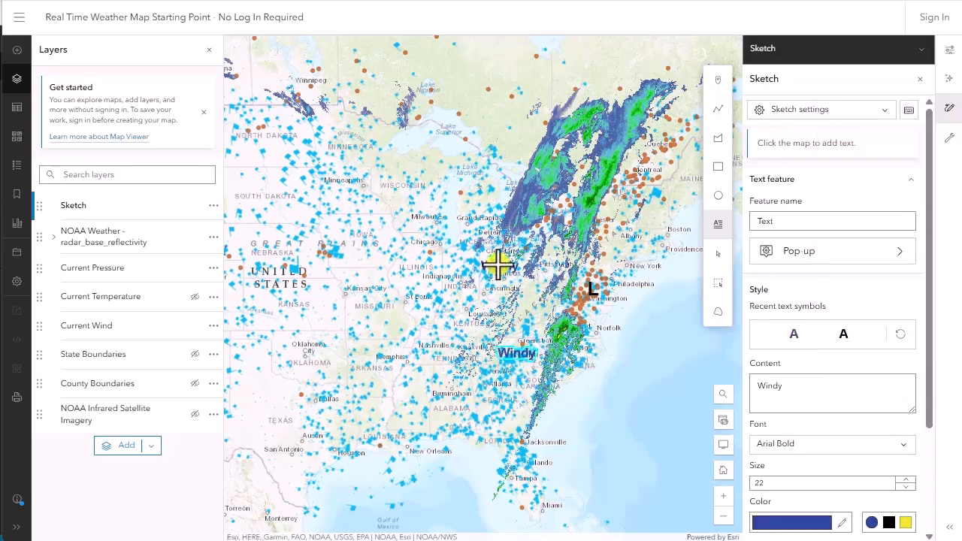
click(494, 268)
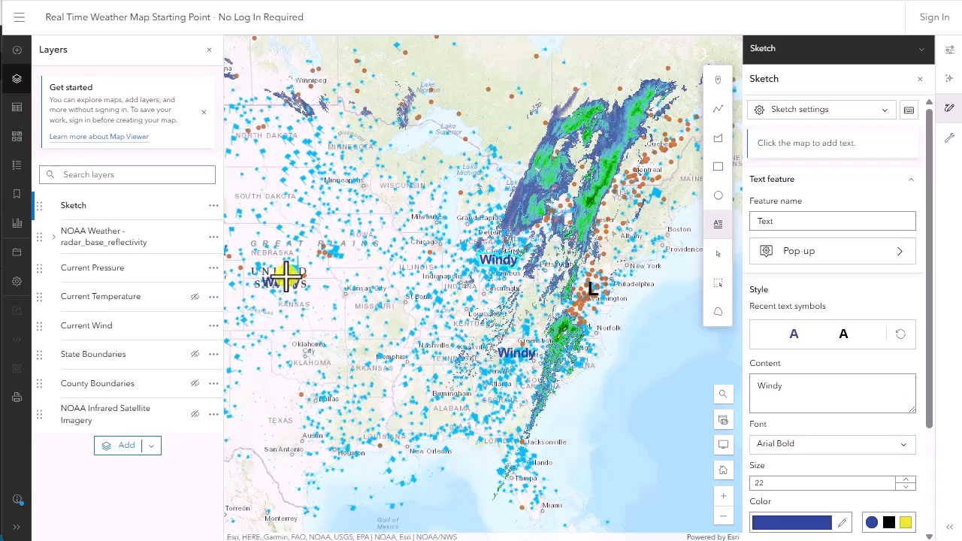
click(323, 239)
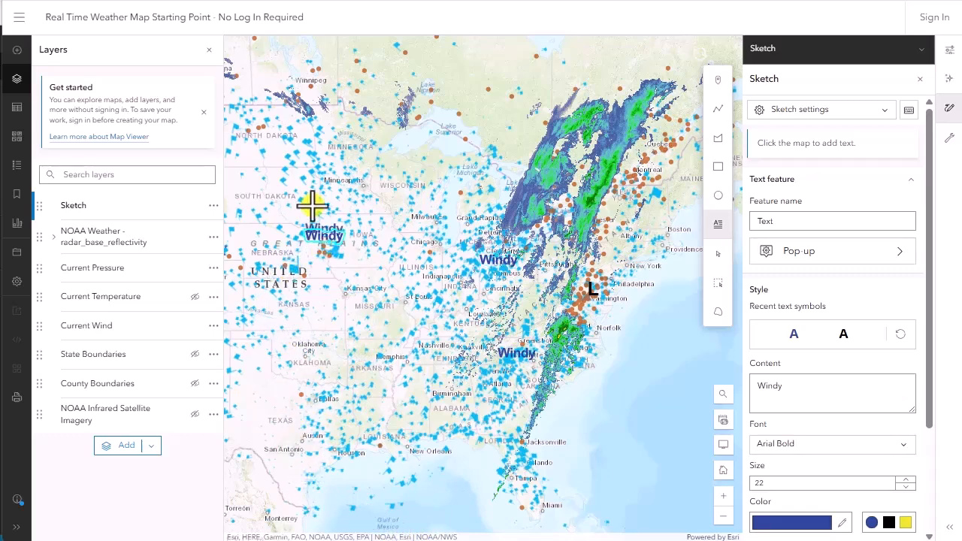
click(284, 143)
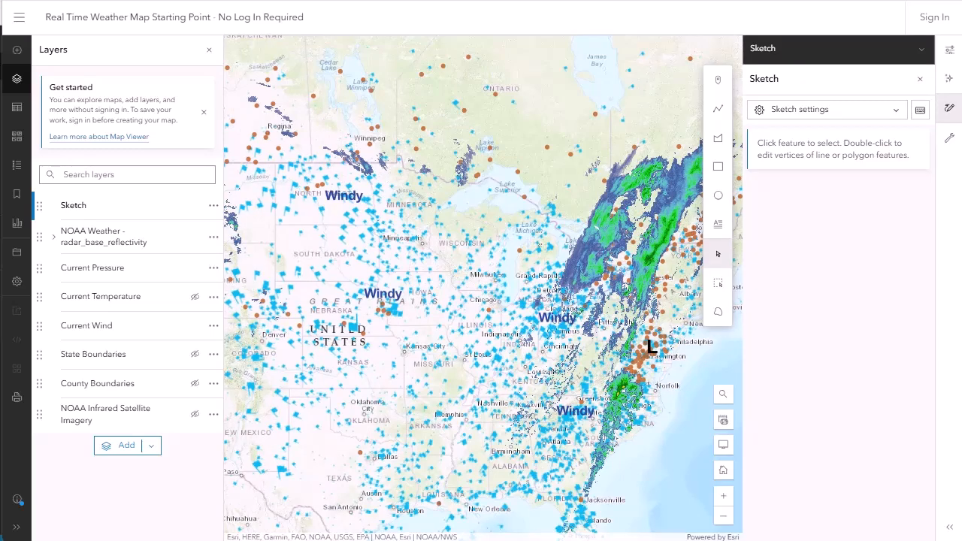
Show the Current Temperature layer, and hide the Current Pressure and Current Wind layers
click(194, 298)
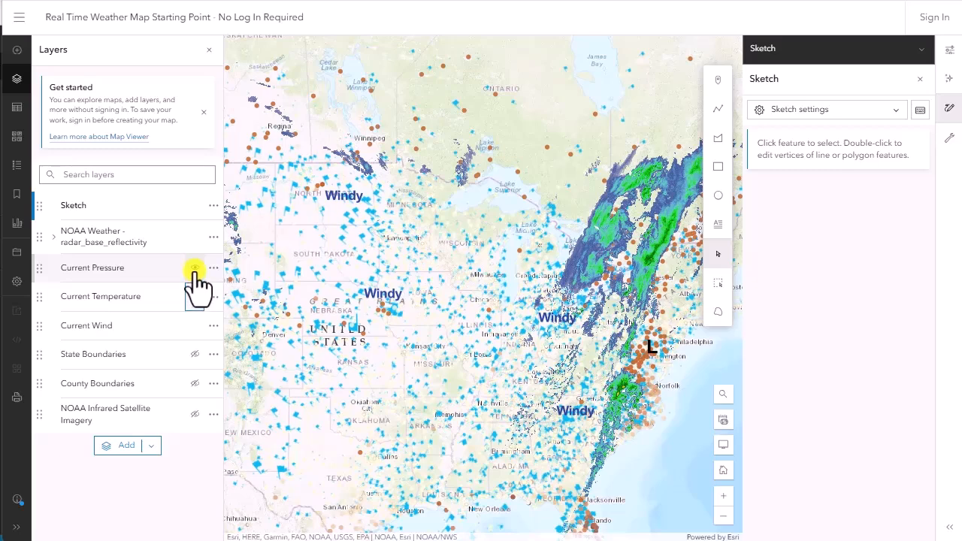
click(194, 269)
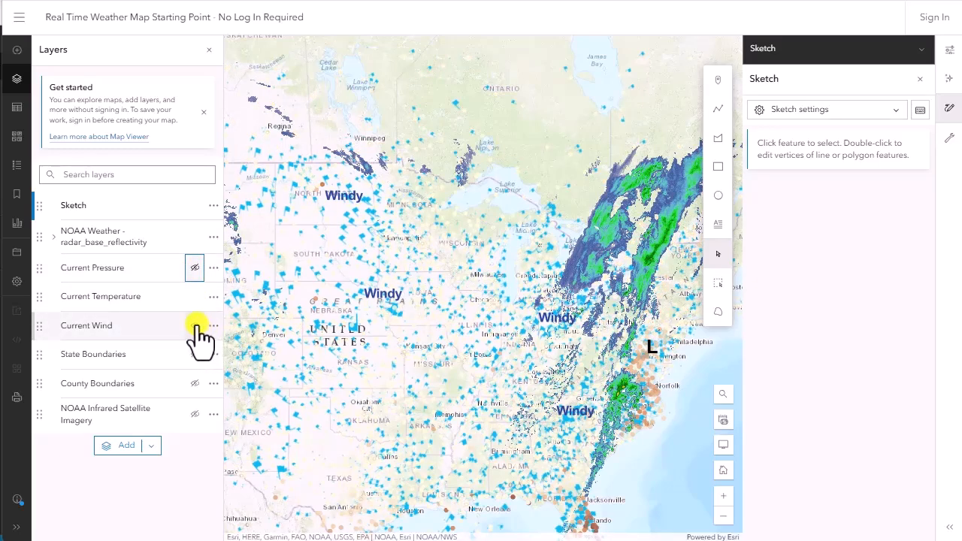
click(194, 326)
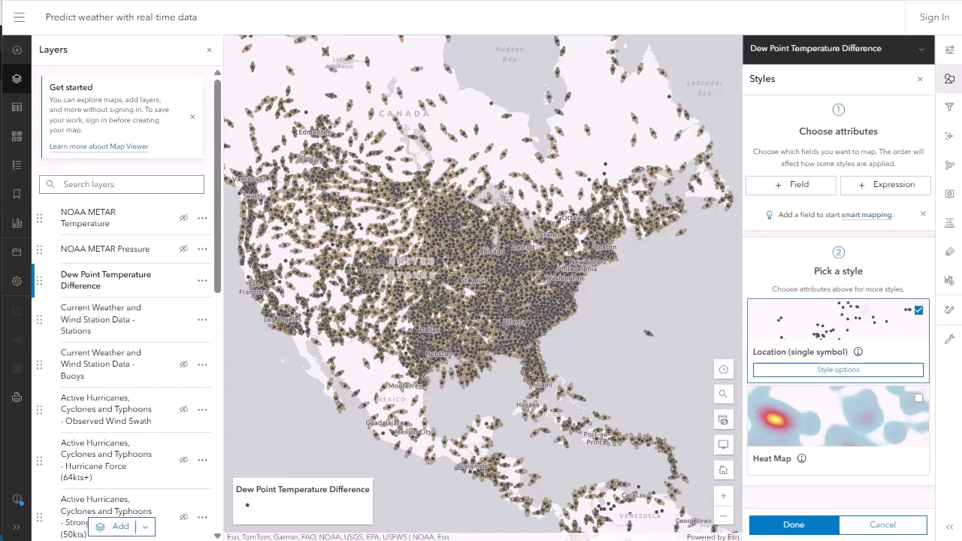
Style the Dew Point Temperature Difference layer by the expression ($feature.TEMP - $feature.DEW_POINT) < 4, named Saturation Expression
click(912, 184)
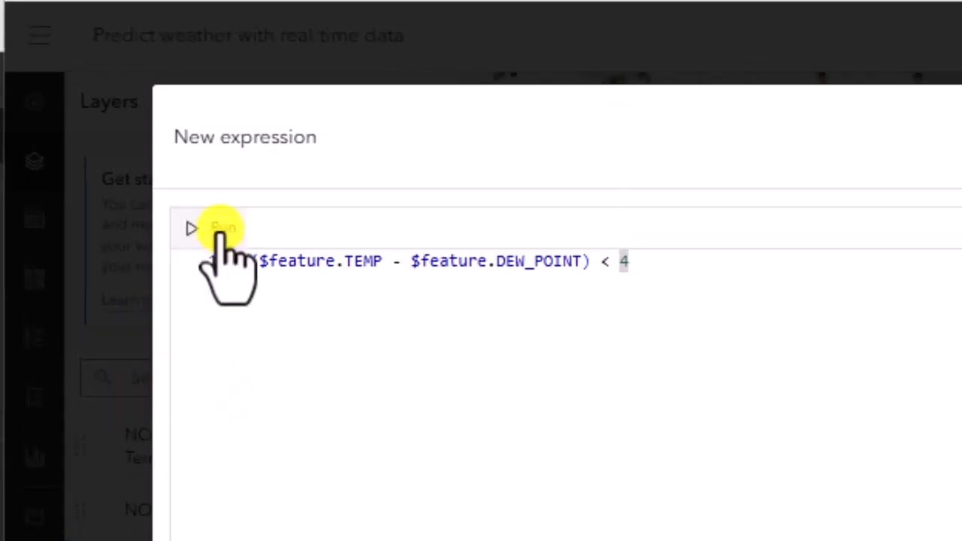
click(222, 229)
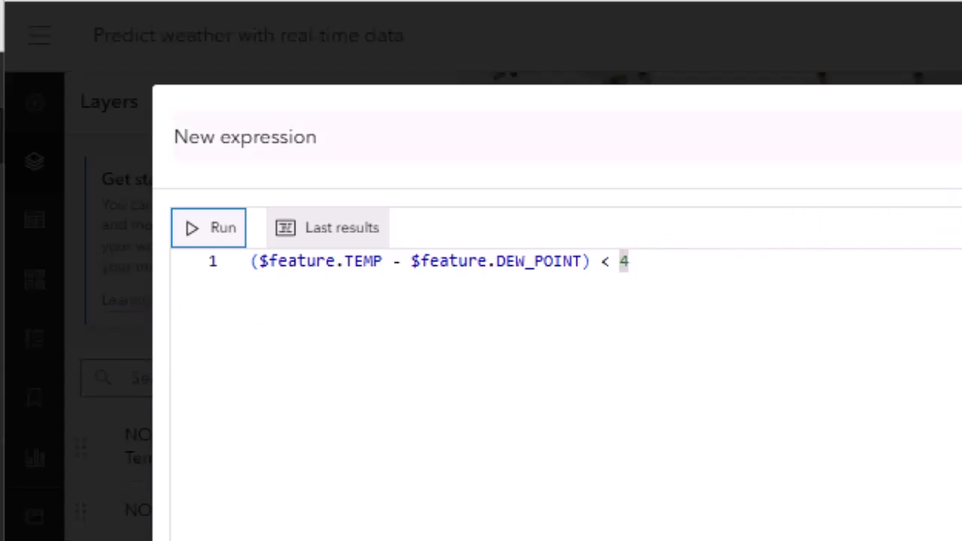
click(950, 143)
drag(715, 167, 178, 167)
text(Saturation )
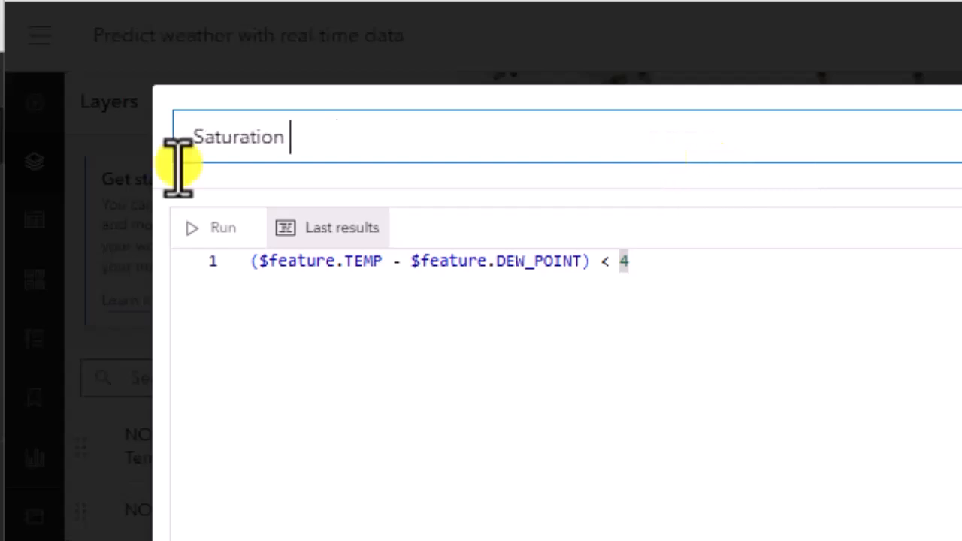
text(Exp)
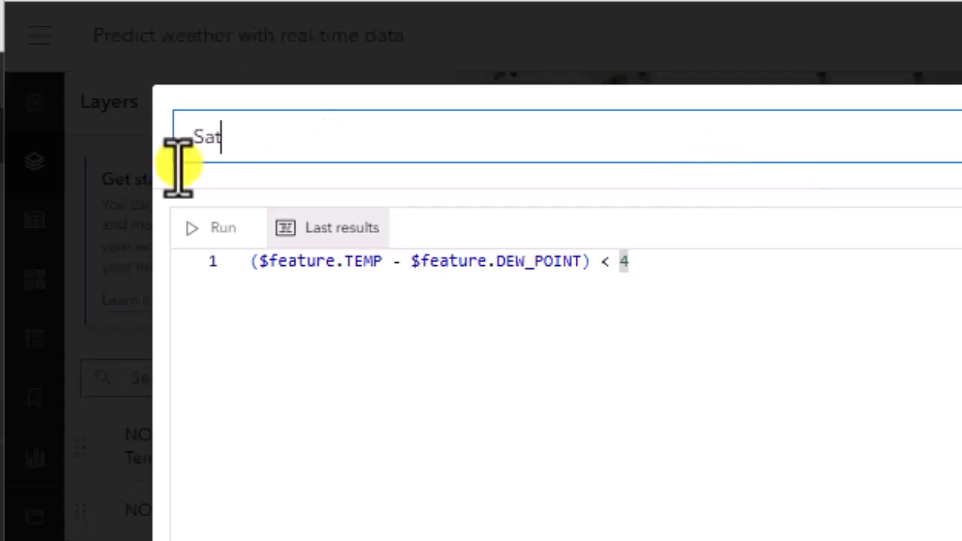
text(ression)
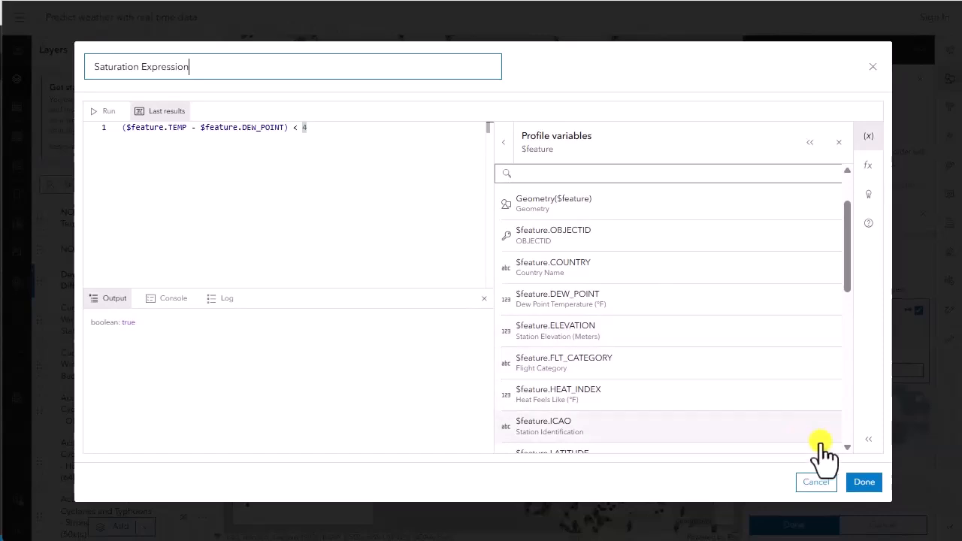
click(863, 482)
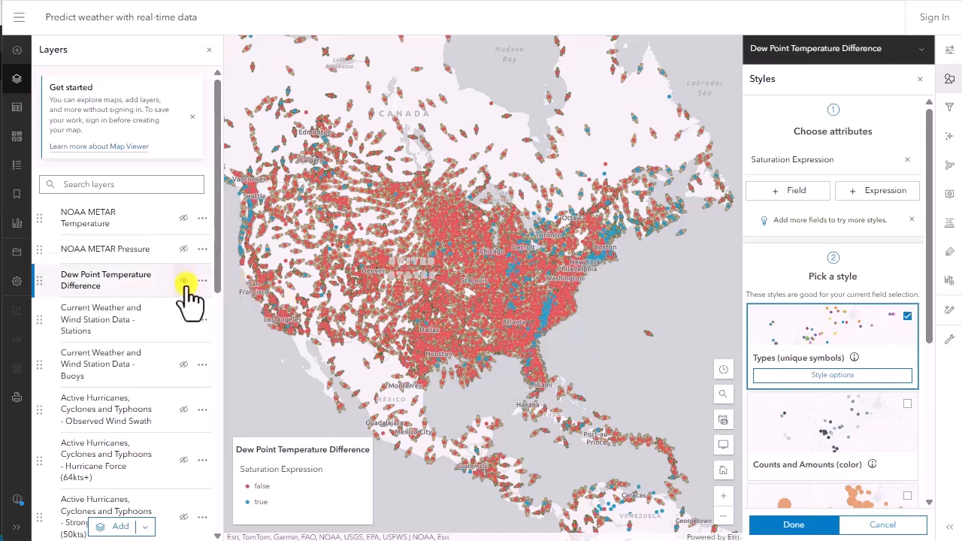
Show the NEXRAD Precipitation layer, and hide the Current Weather and Wind Station Data - Stations layer
scroll(185, 286, down, 5)
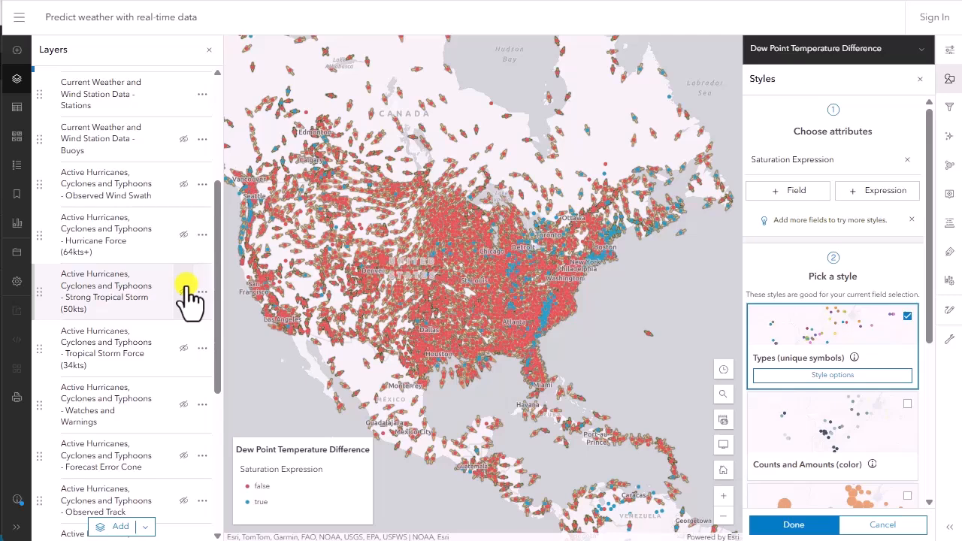
scroll(188, 294, down, 5)
scroll(186, 283, down, 2)
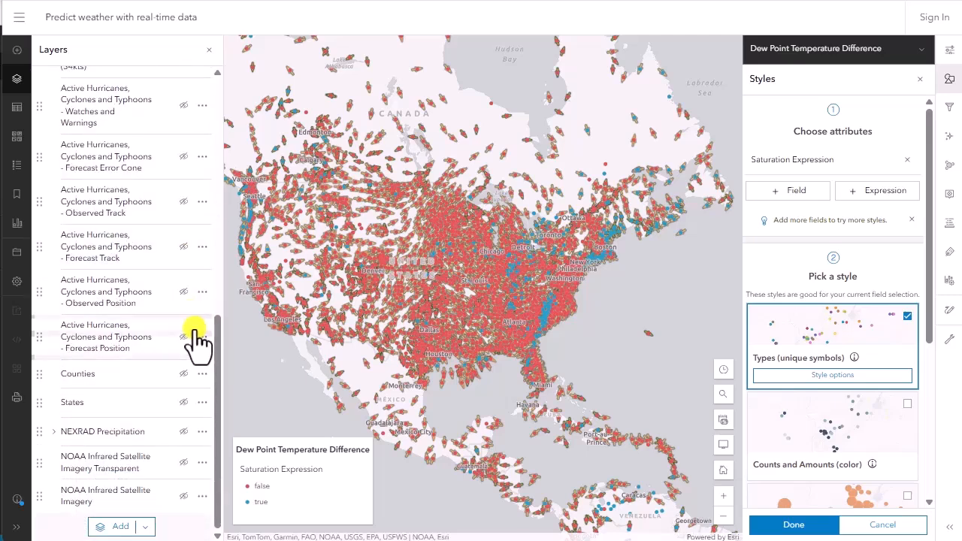
click(184, 433)
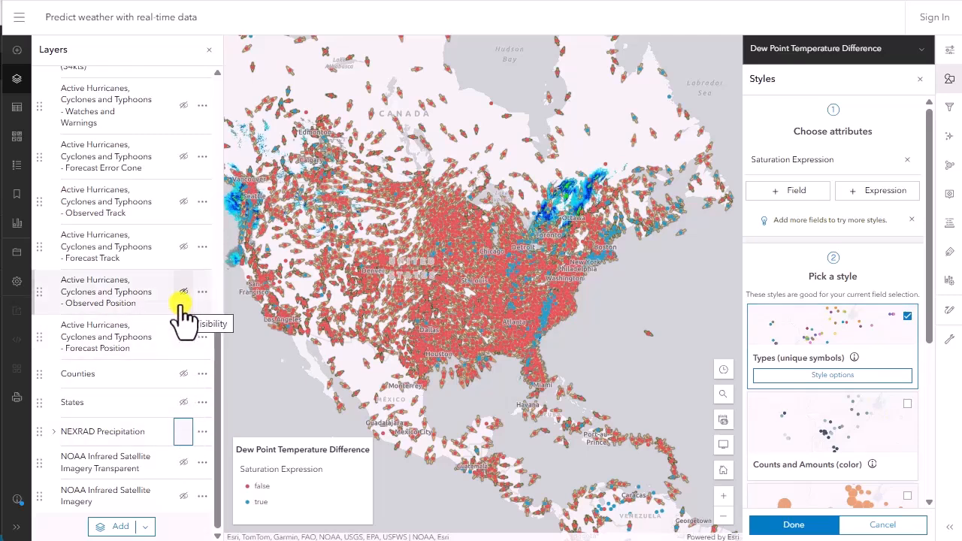
click(180, 301)
scroll(533, 322, up, 5)
scroll(534, 323, up, 1)
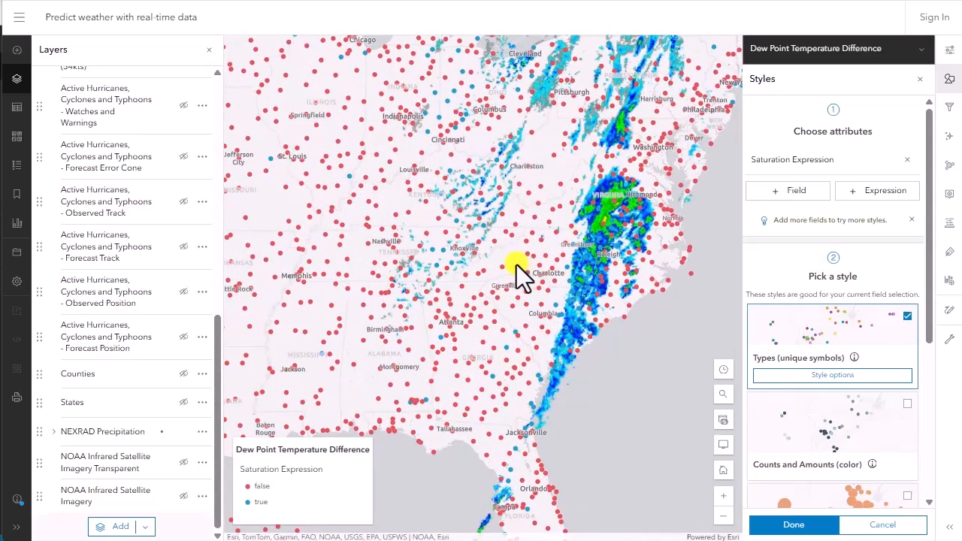
Show the NOAA Infrared Satellite Imagery Transparent layer over the eastern United States, and hide the NEXRAD Precipitation layer
scroll(517, 265, down, 3)
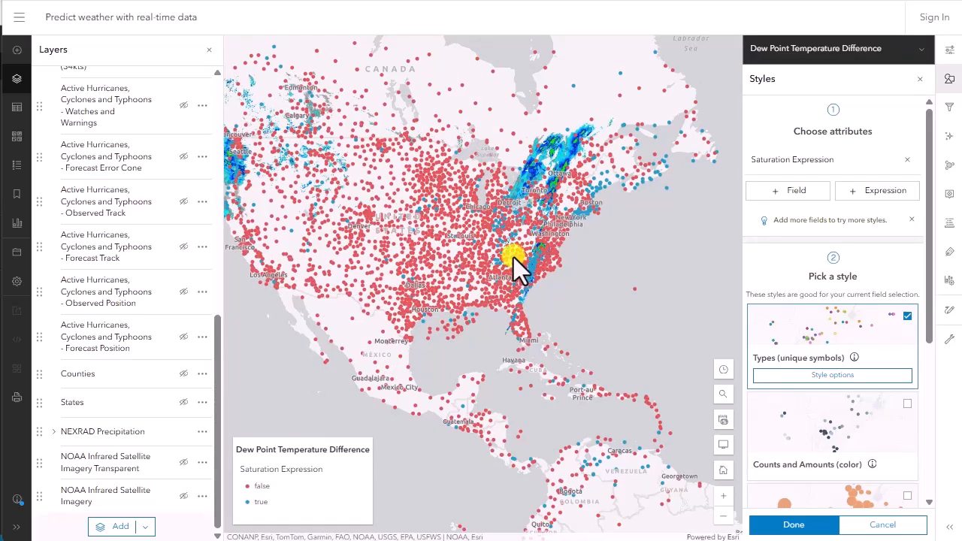
scroll(514, 256, up, 2)
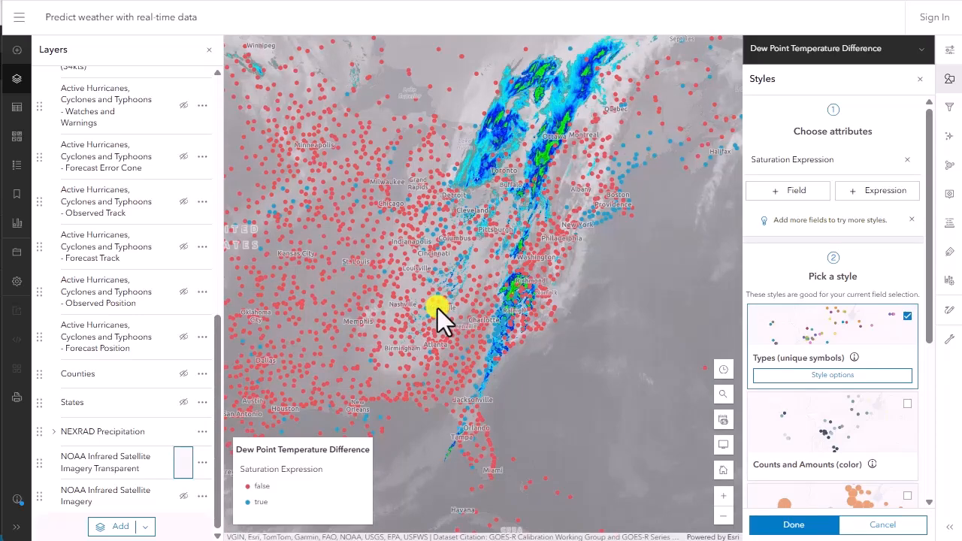
scroll(438, 309, up, 2)
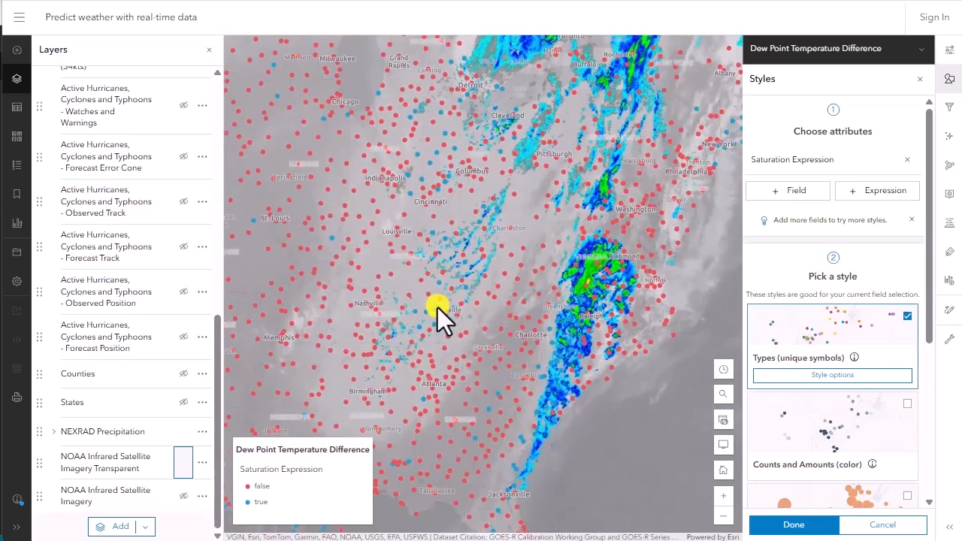
scroll(438, 307, down, 2)
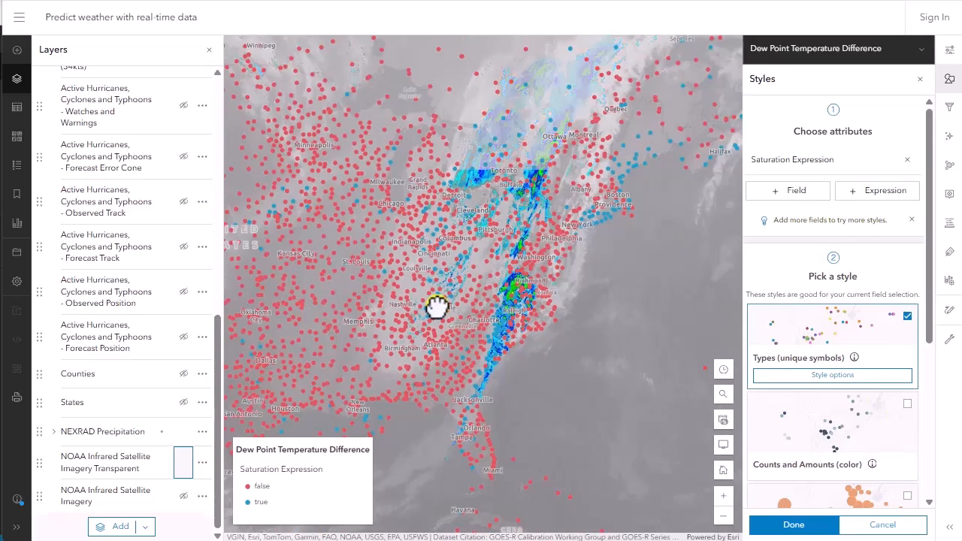
click(184, 434)
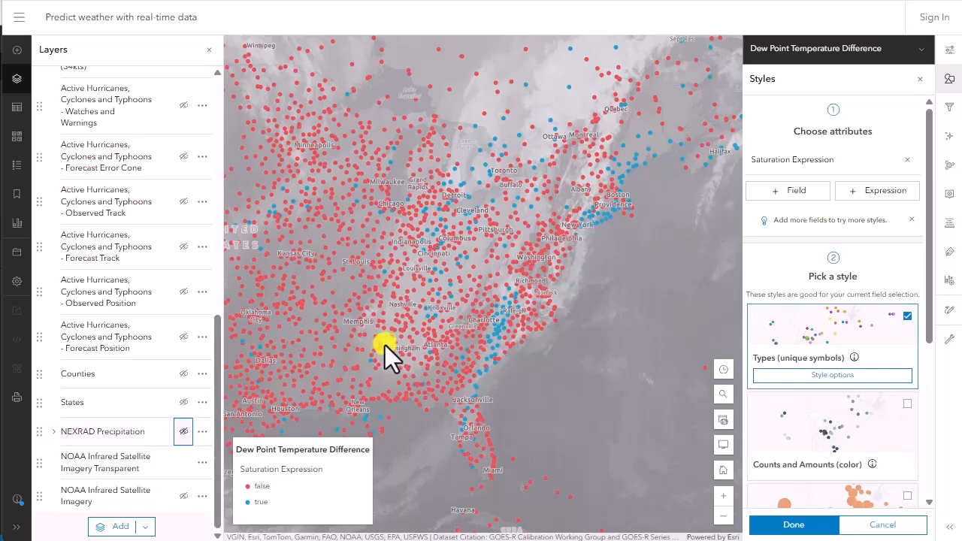
Examine satellite cloud cover against the saturation points across the western United States, South and East Asia, and Indonesia
drag(385, 345, 543, 406)
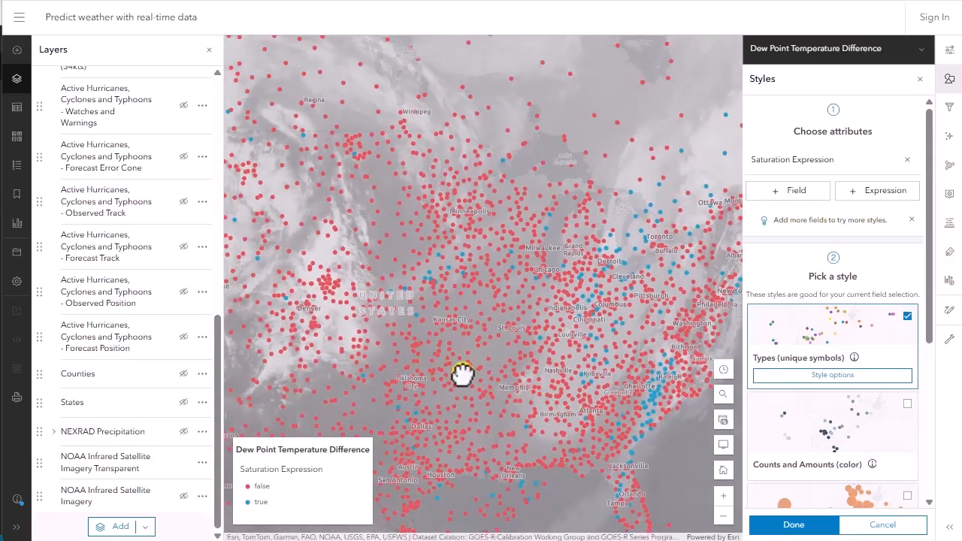
drag(460, 378, 634, 425)
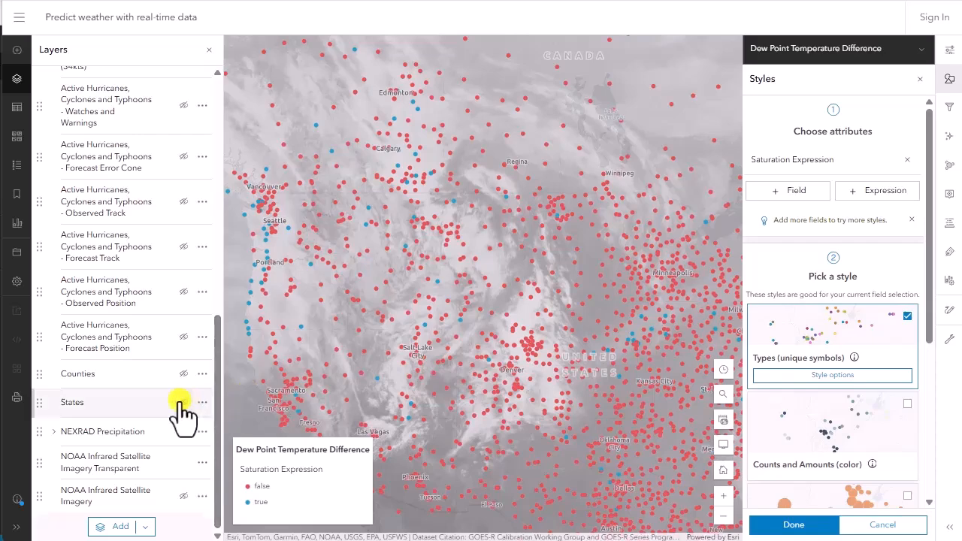
drag(541, 295, 305, 234)
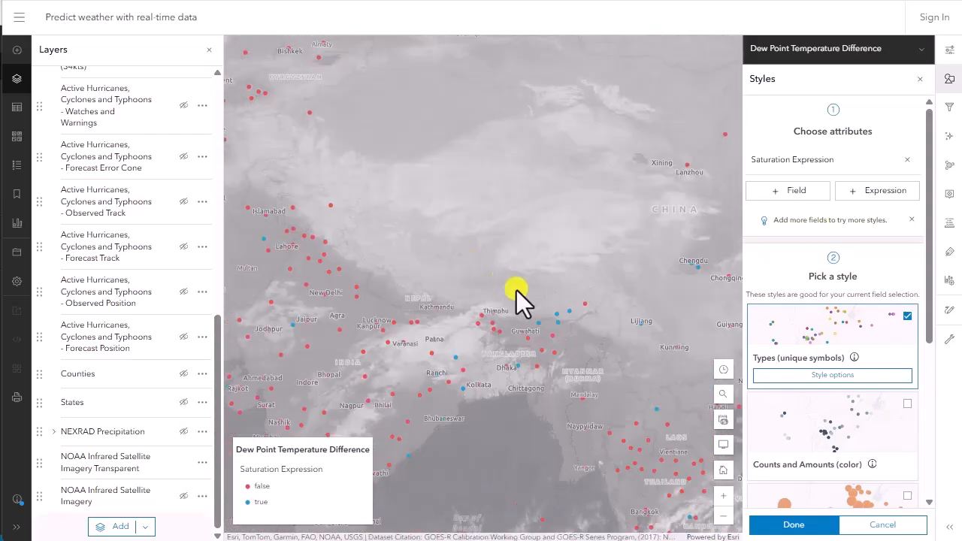
drag(518, 300, 398, 187)
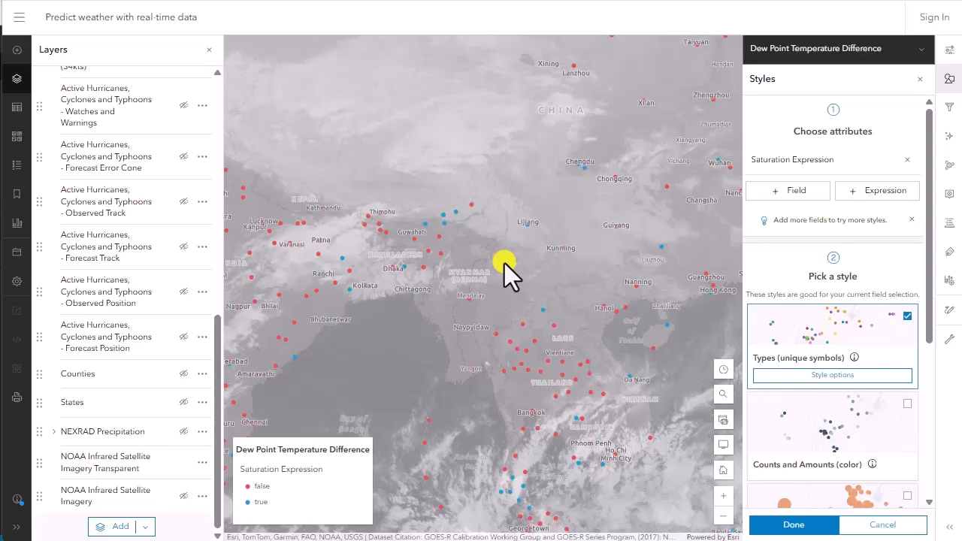
scroll(505, 263, down, 1)
drag(604, 294, 389, 258)
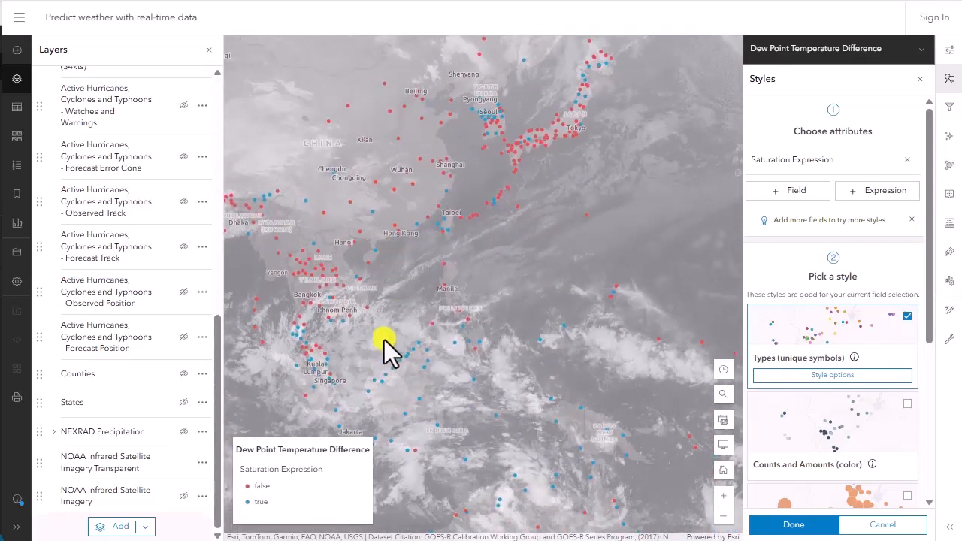
drag(387, 348, 430, 211)
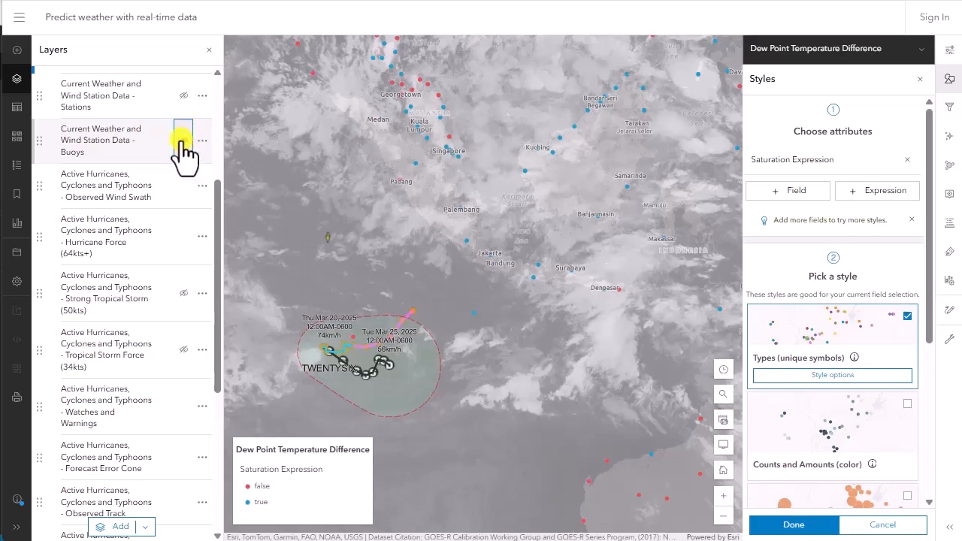
Hide the Current Weather and Wind Station Data - Buoys layer and the Active Hurricanes, Cyclones and Typhoons - Observed Wind Swath layer
click(183, 140)
click(184, 186)
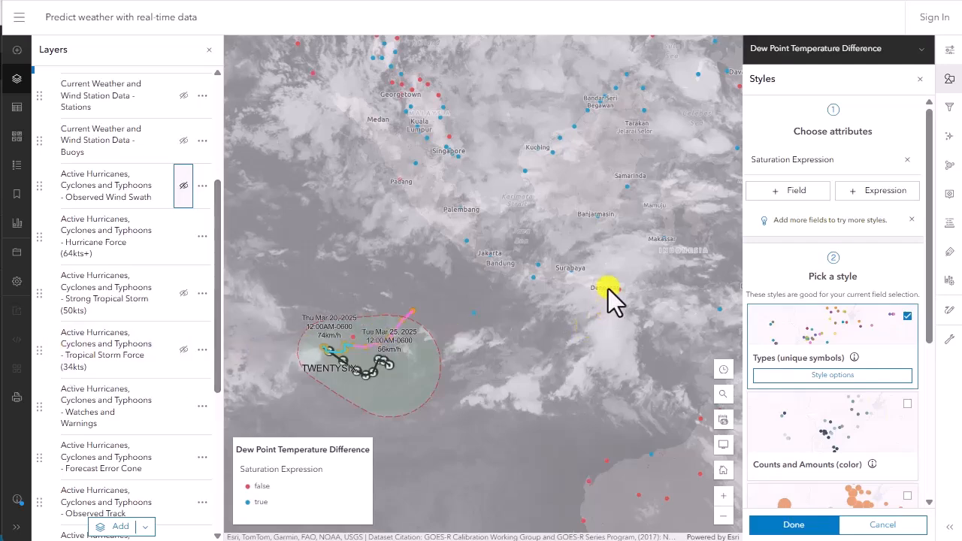
drag(385, 332, 274, 353)
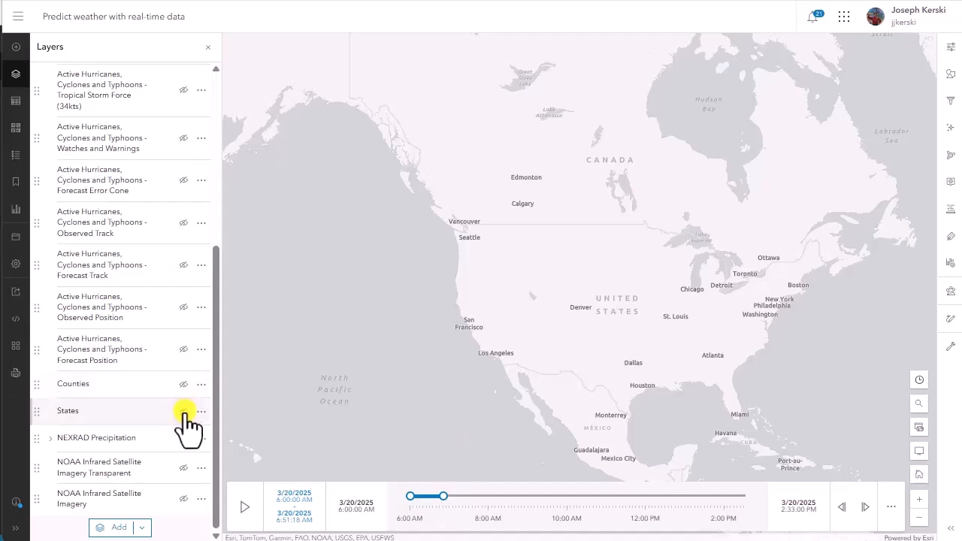
Show the States layer, and filter it to features where STATE_NAME is California
click(183, 411)
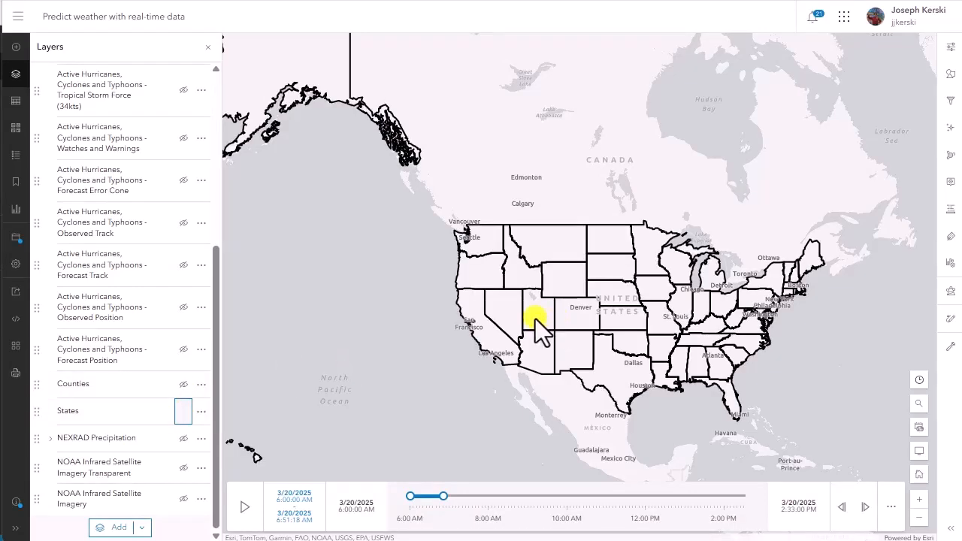
scroll(485, 323, up, 1)
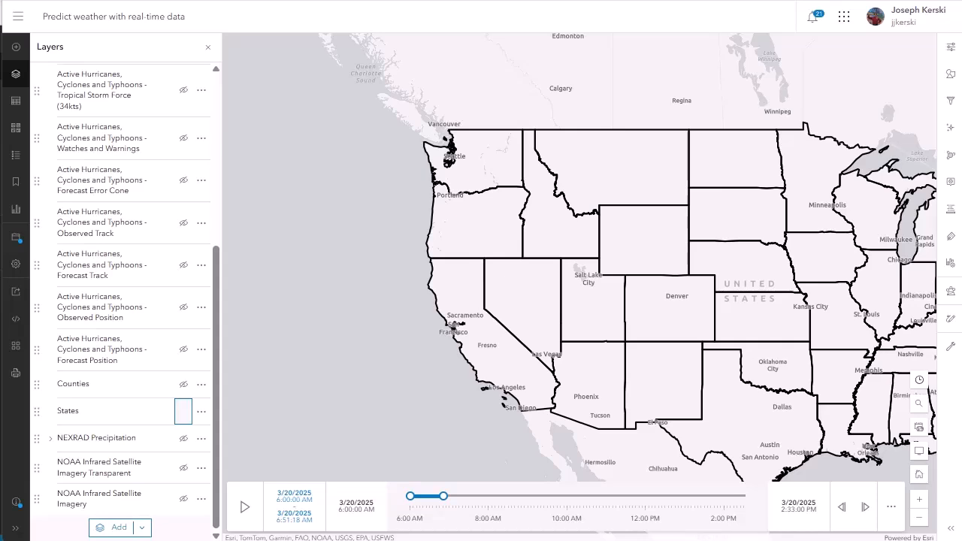
click(120, 412)
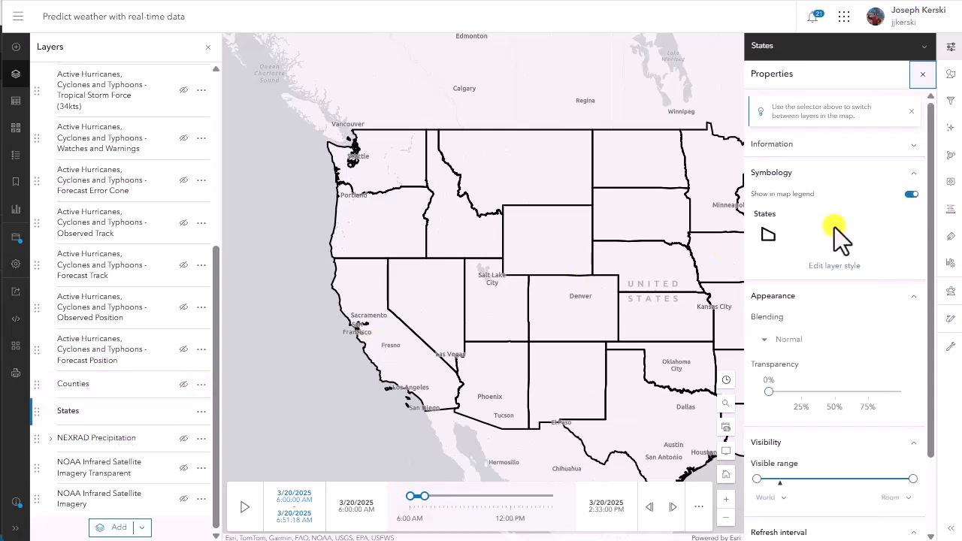
click(951, 100)
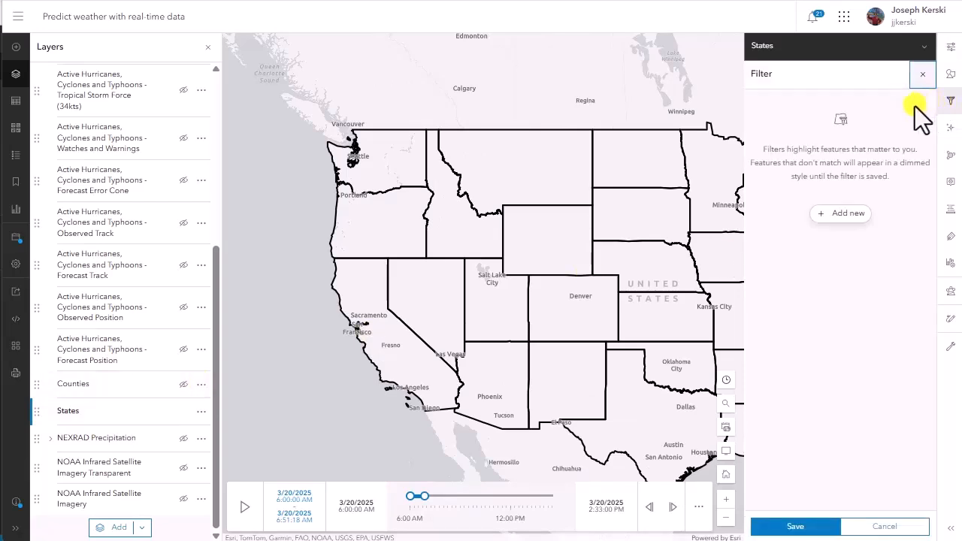
click(834, 214)
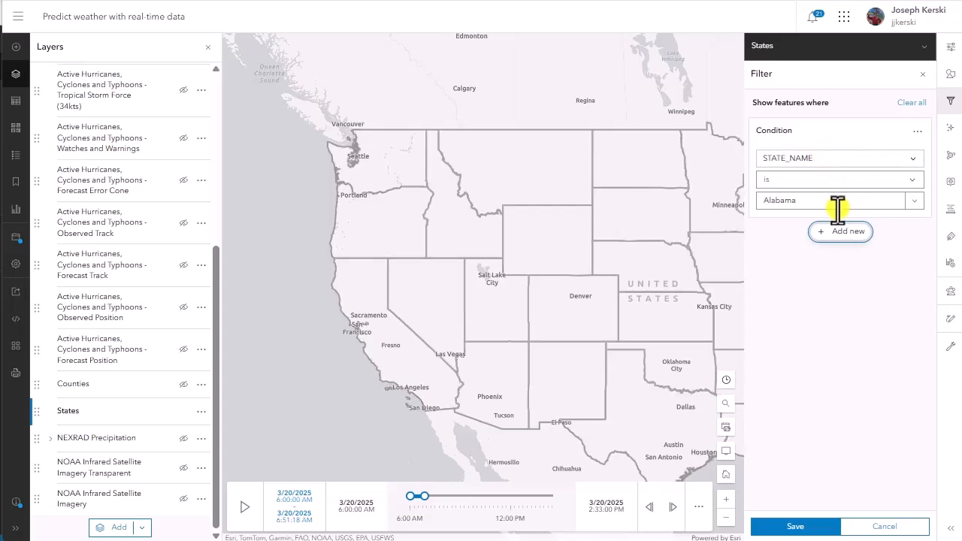
click(917, 200)
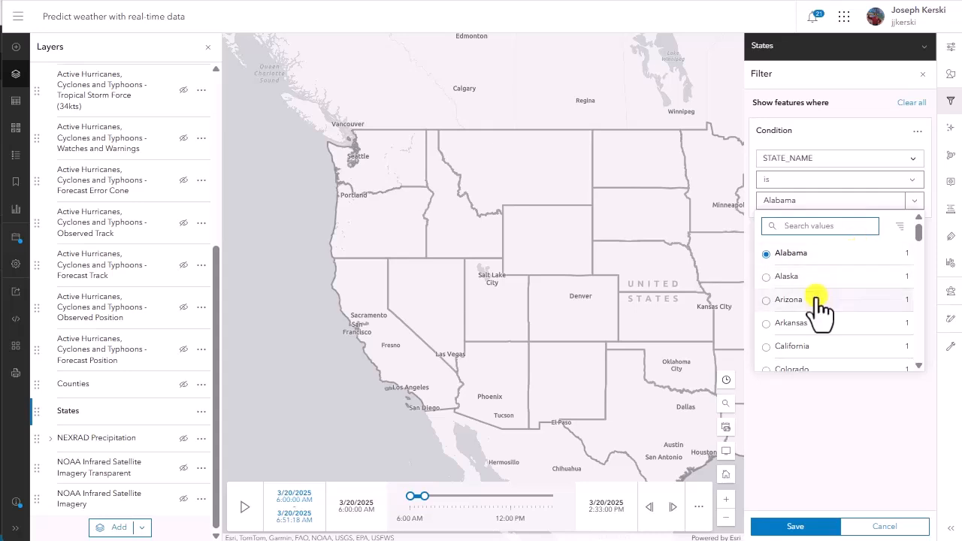
click(805, 347)
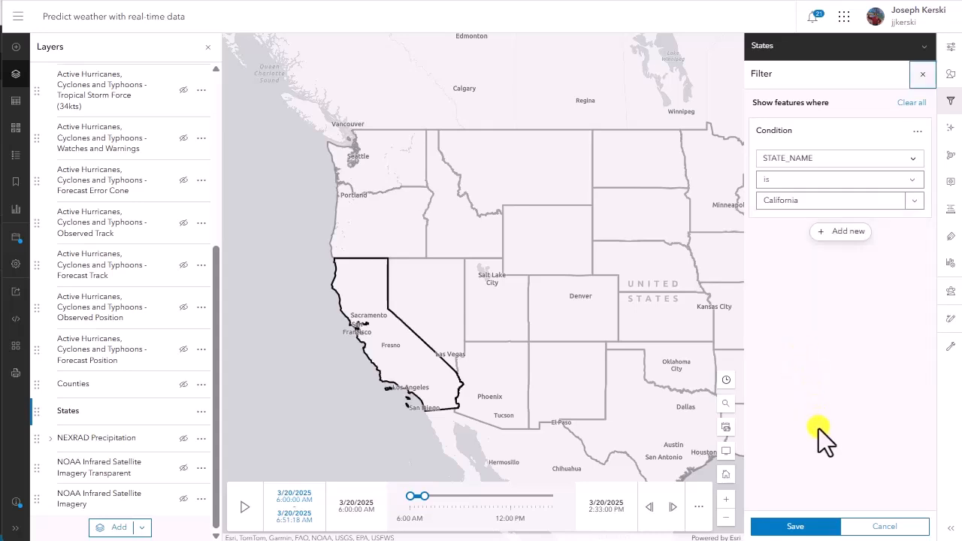
click(819, 528)
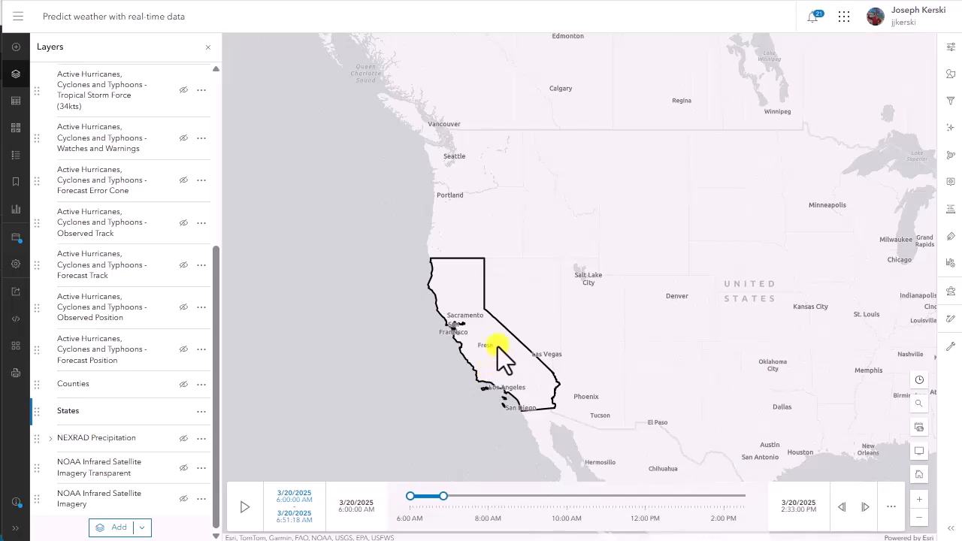
Style the Current Weather and Wind Station Data - Stations layer by air temperature with Counts and Amounts (color), and show it around California
drag(509, 332, 519, 273)
scroll(518, 273, up, 1)
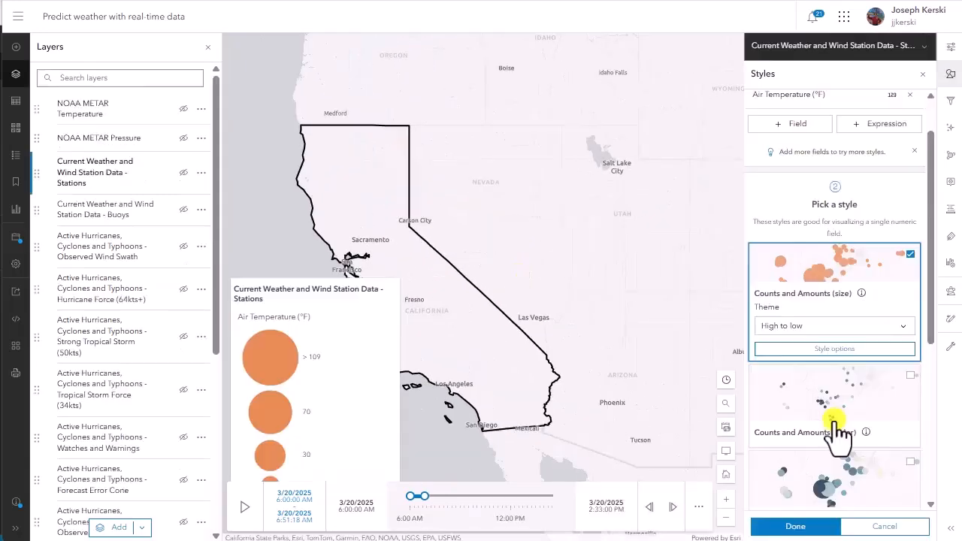
scroll(836, 434, down, 2)
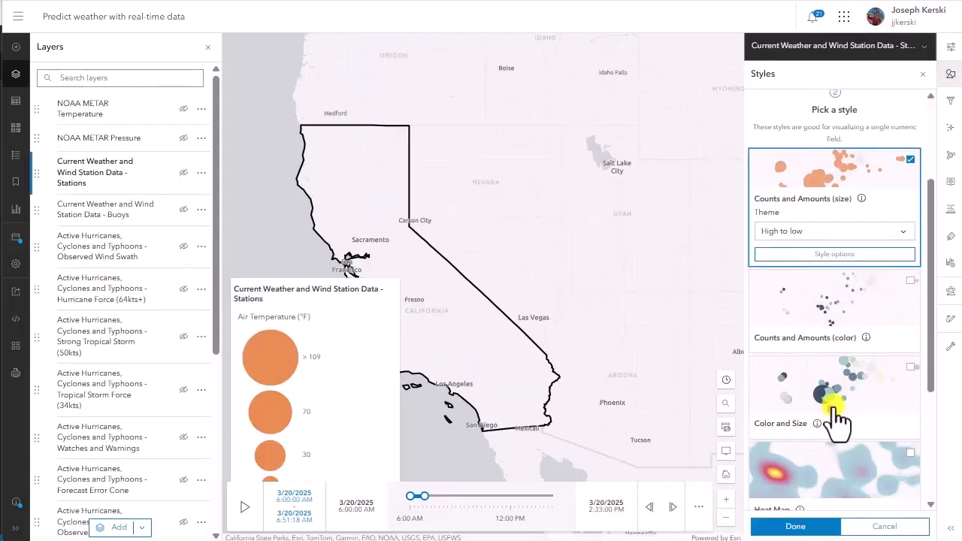
click(827, 317)
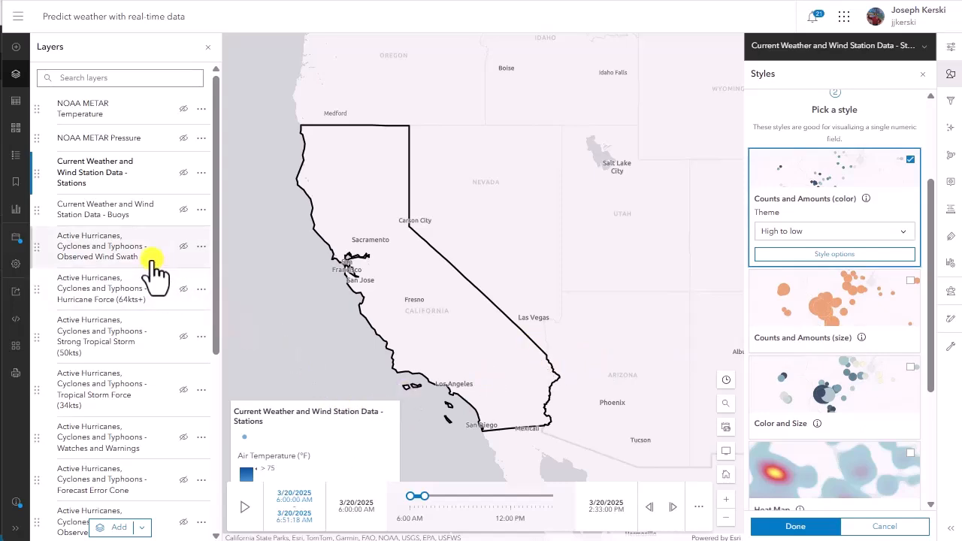
click(183, 174)
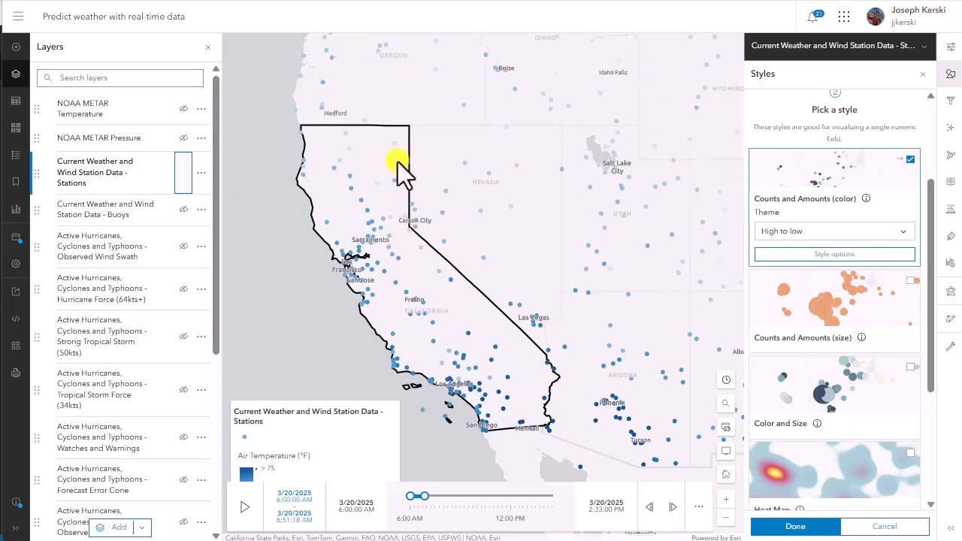
Set up Interpolate Points on the NOAA METAR Temperature layer with Air Temperature (°F) as the field to interpolate
click(495, 347)
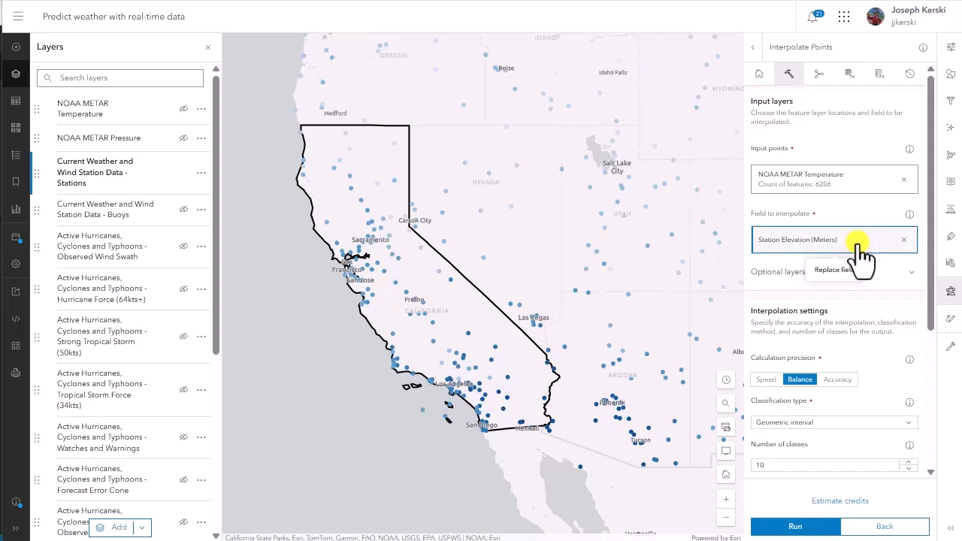
click(859, 241)
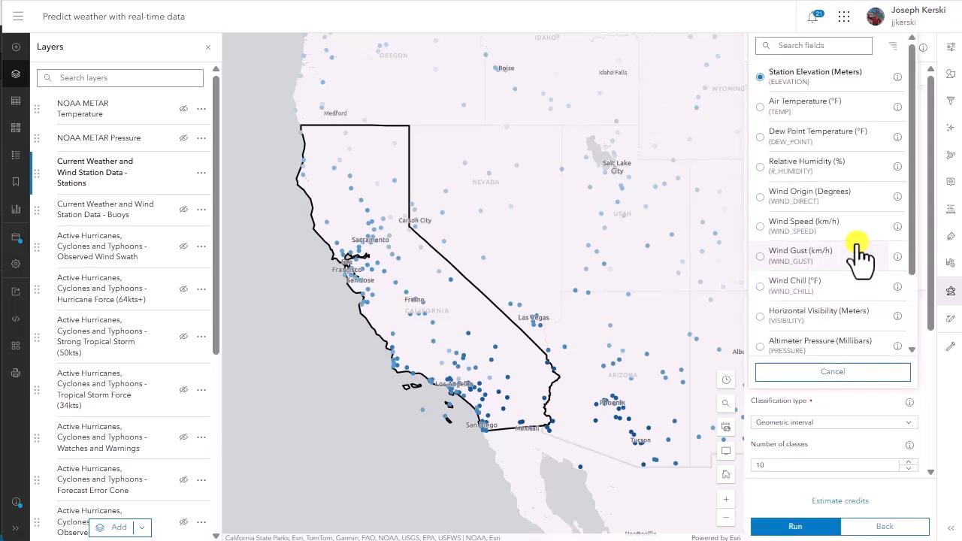
click(832, 106)
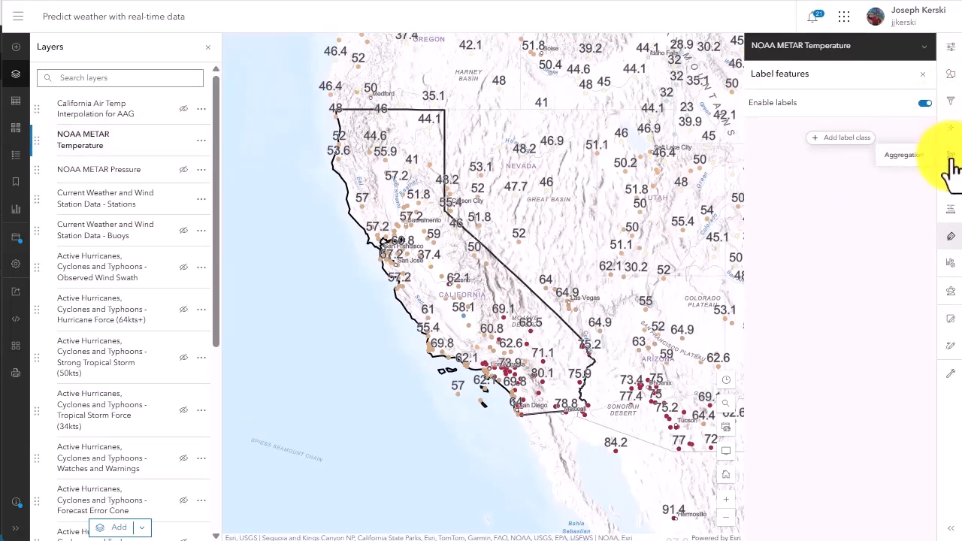
Open the label settings of the Current Weather and Wind Station Data - Stations layer, and show the California Air Temp Interpolation for AAG layer
click(951, 239)
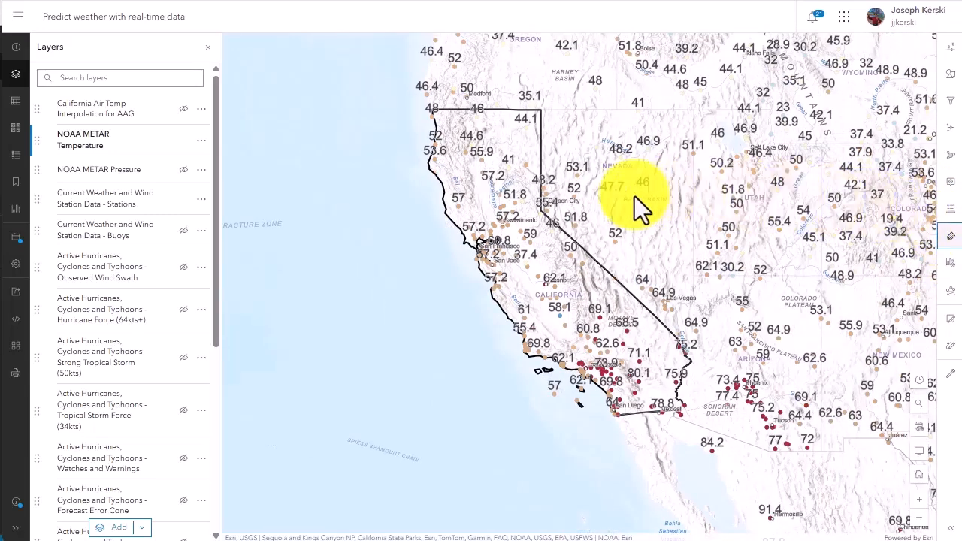
click(951, 239)
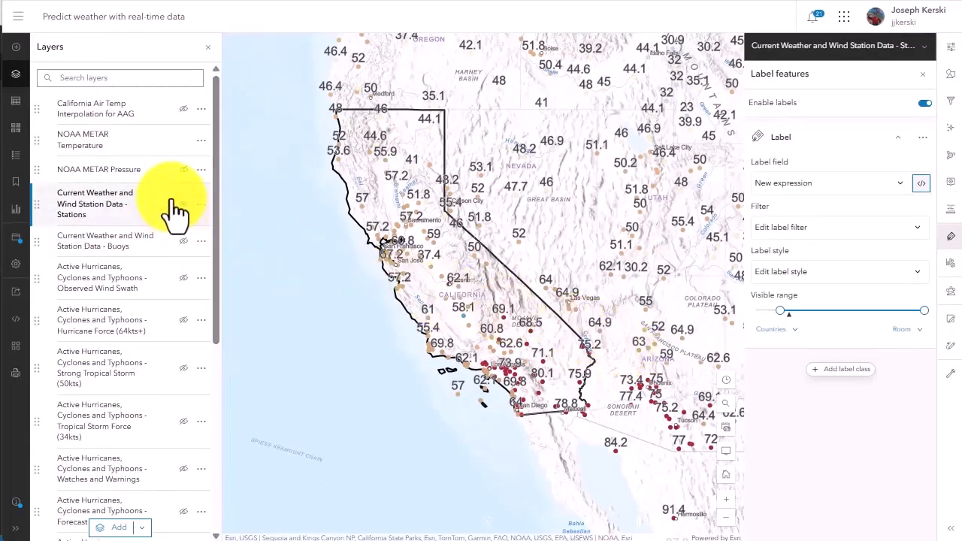
click(183, 109)
Compare the interpolated air temperature zones with the station temperature labels across northern, central and southern California
scroll(329, 175, up, 1)
scroll(329, 175, up, 1)
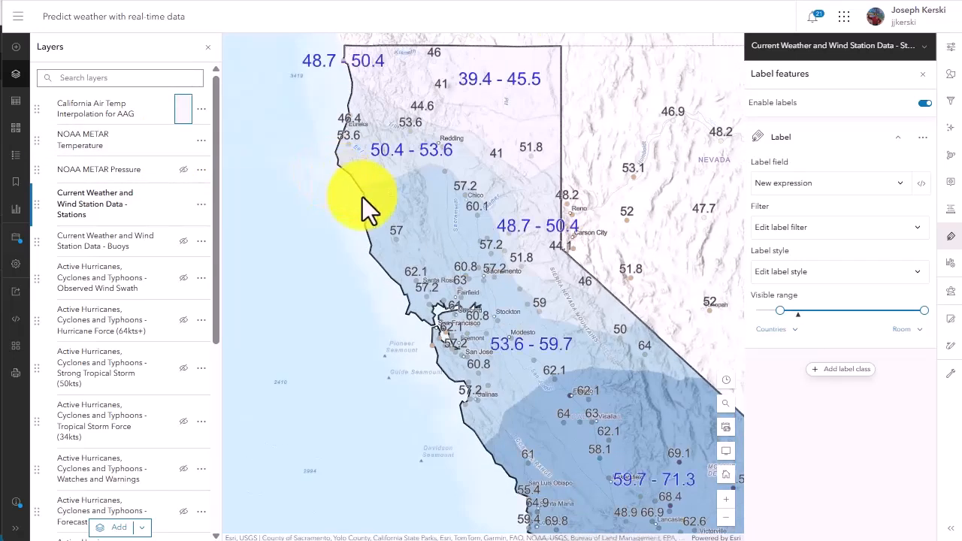
scroll(378, 207, down, 1)
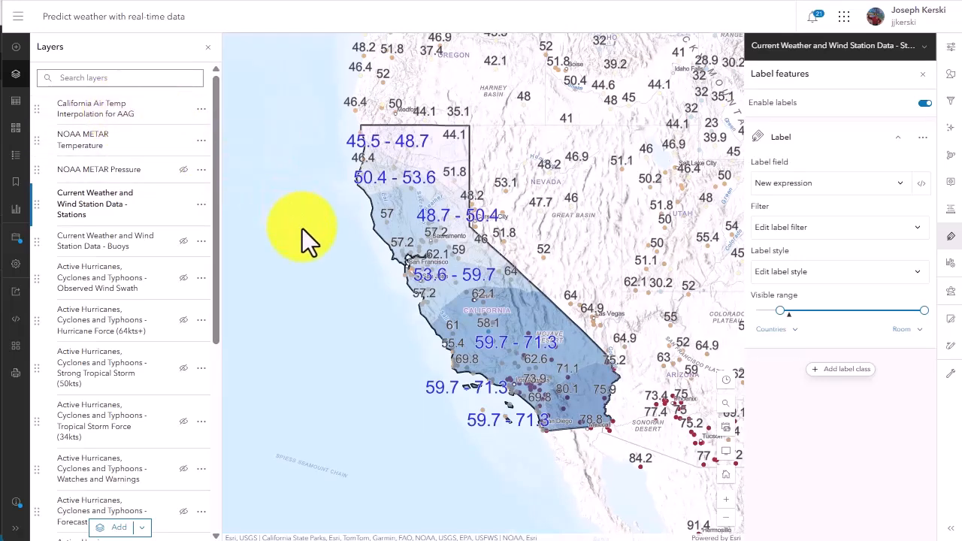
drag(303, 228, 280, 184)
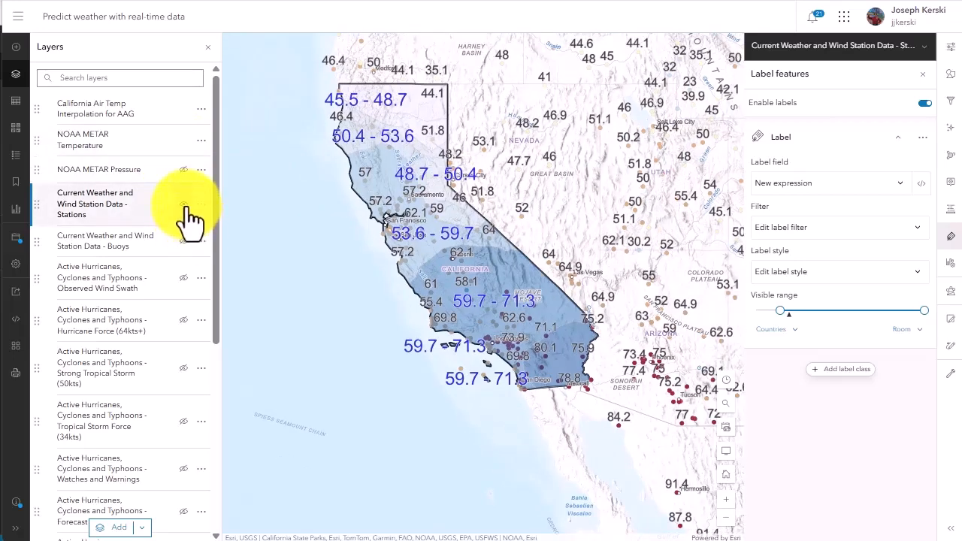
scroll(543, 231, up, 5)
scroll(542, 230, down, 3)
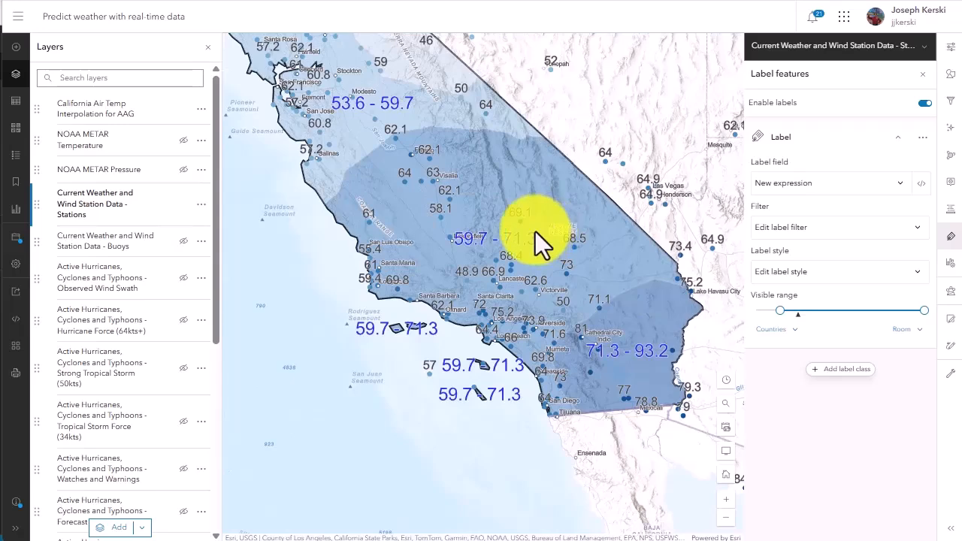
drag(535, 232, 576, 369)
drag(494, 290, 544, 353)
drag(452, 265, 445, 327)
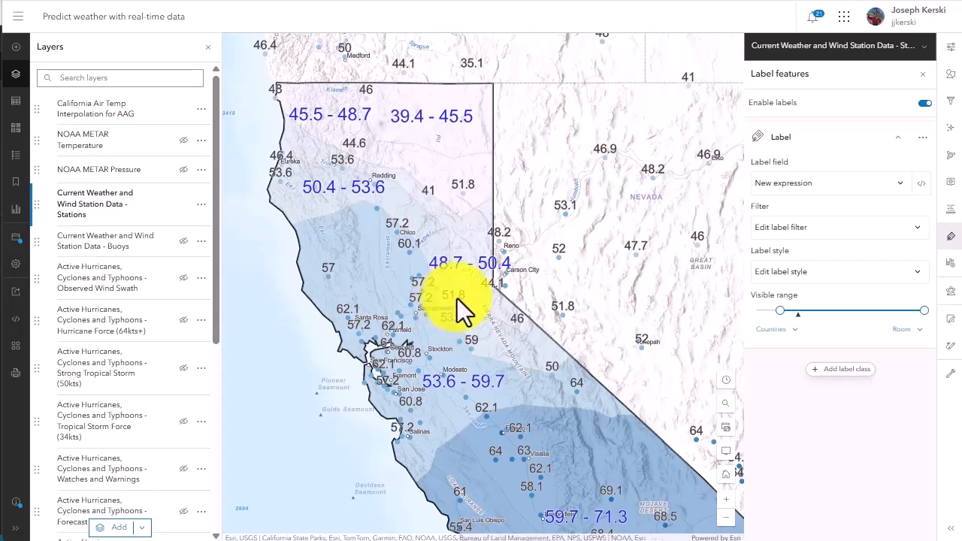
mouse_move(464, 307)
mouse_down()
mouse_move(467, 284)
mouse_move(475, 290)
mouse_move(448, 305)
mouse_up()
scroll(467, 283, down, 2)
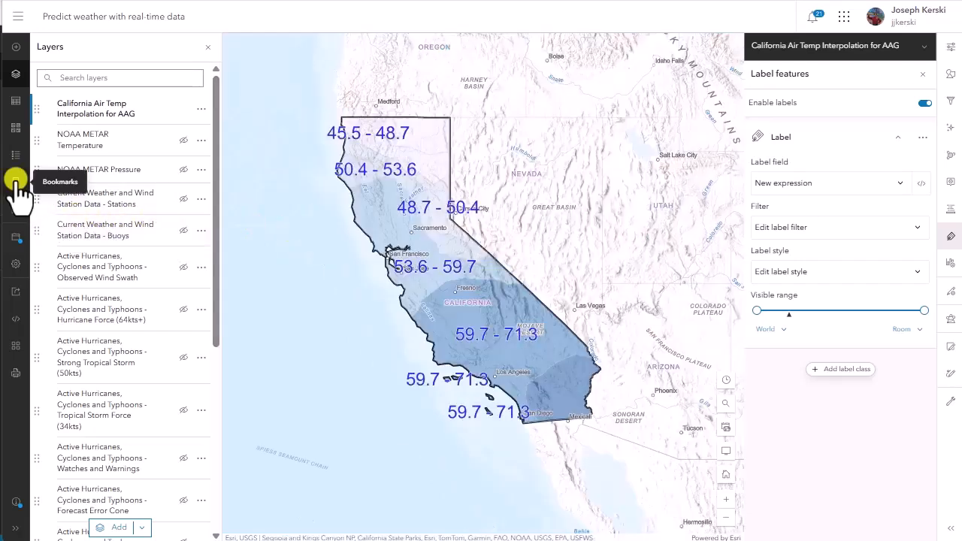
Go to the North Africa bookmark and examine the spacing of temperature stations across Algeria and the Sahara
click(16, 180)
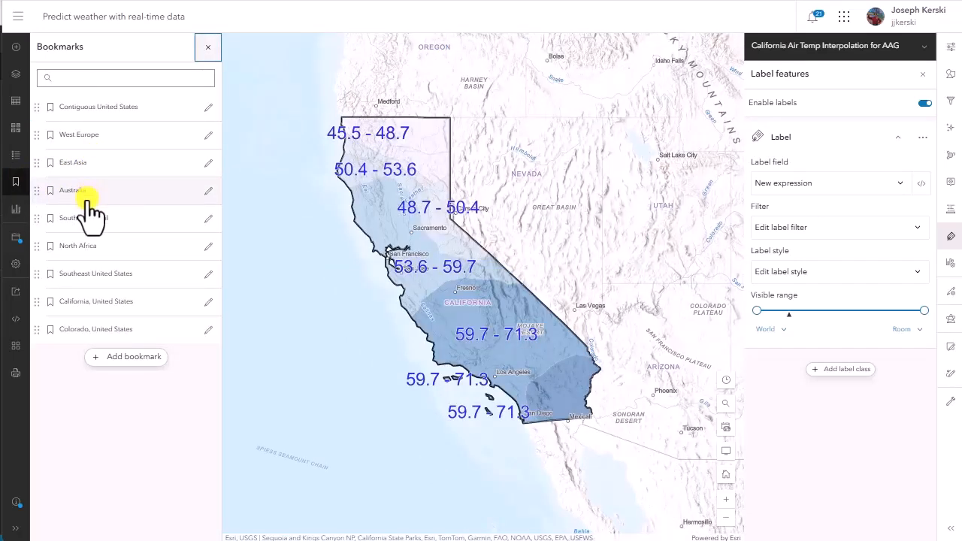
click(88, 245)
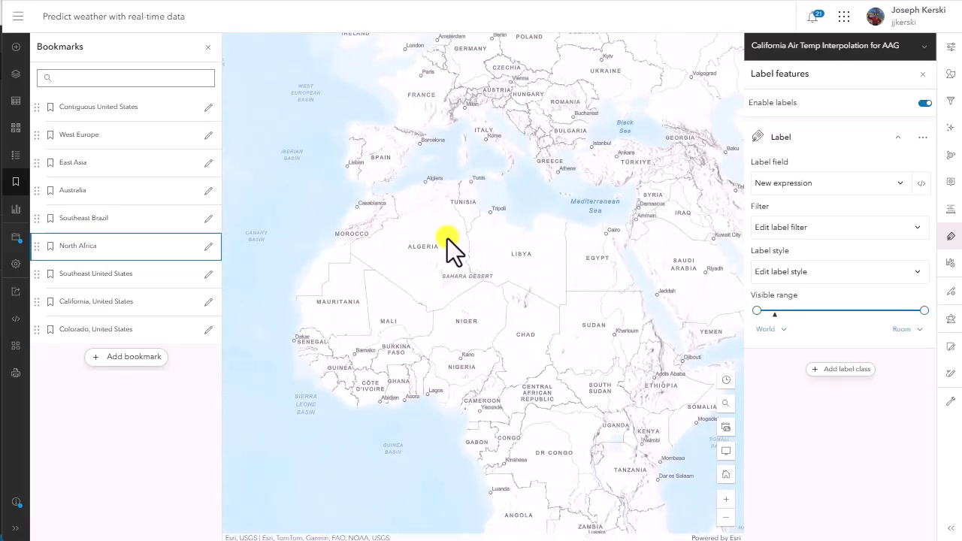
scroll(448, 238, up, 2)
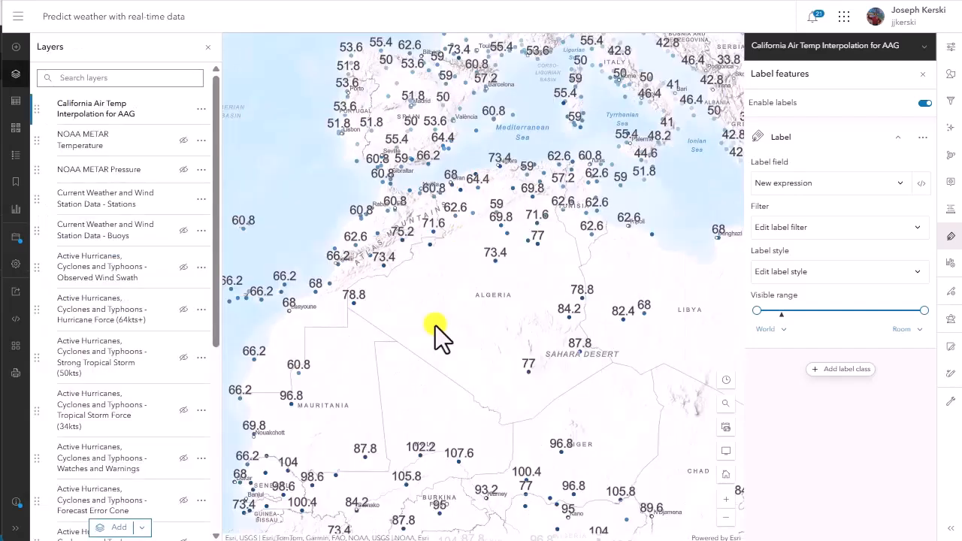
scroll(535, 215, up, 2)
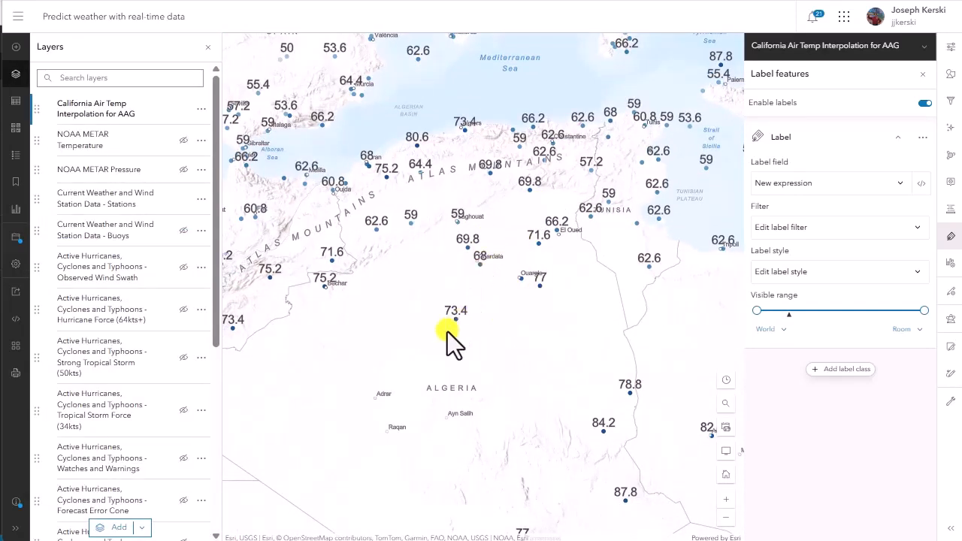
mouse_move(451, 343)
mouse_down()
mouse_move(518, 215)
mouse_move(539, 199)
mouse_up()
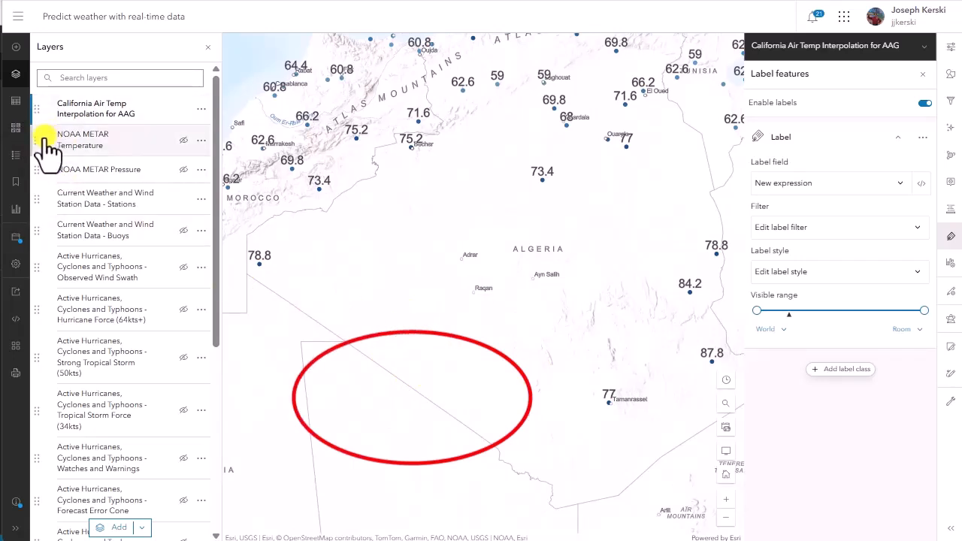
Return to the California, United States bookmark, and show the Counties layer
click(15, 181)
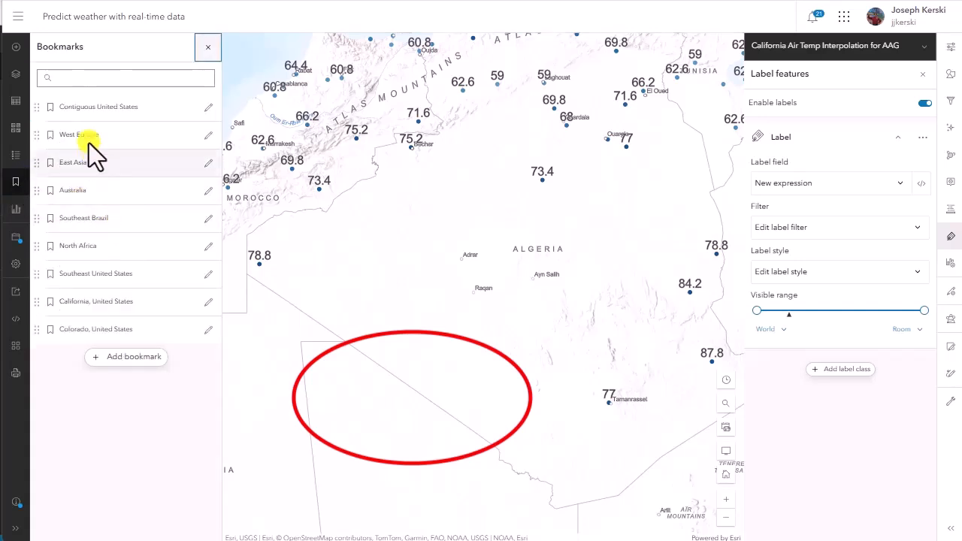
click(97, 303)
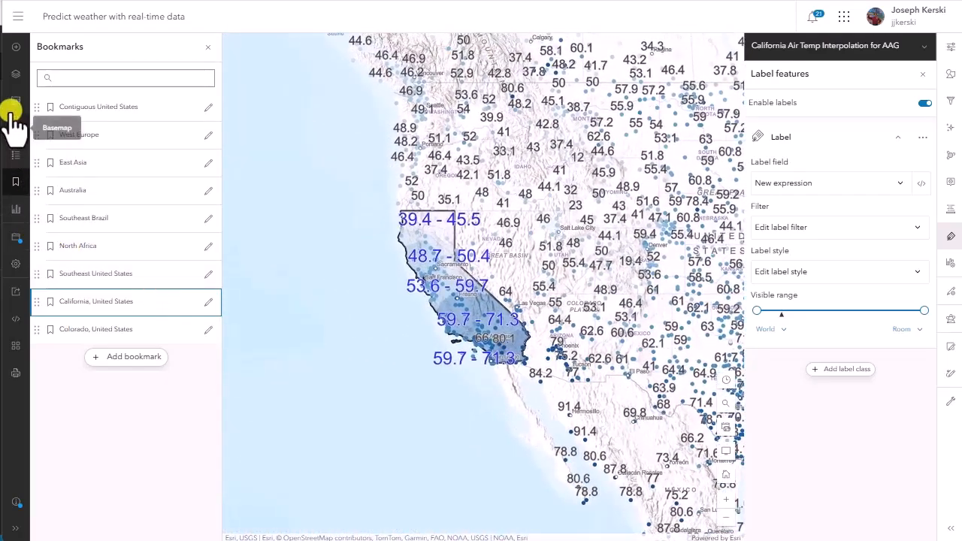
click(15, 74)
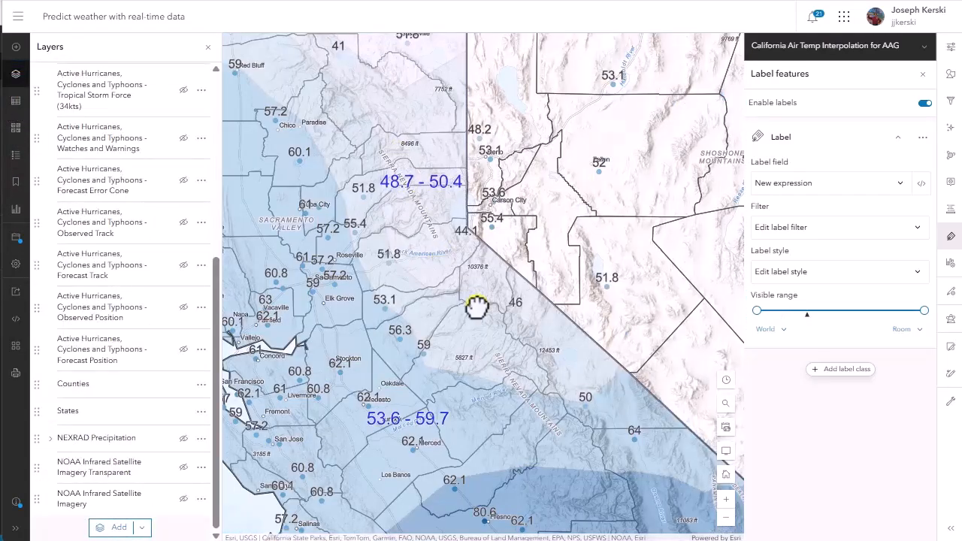
Examine the interpolated temperature zones against county boundaries from the Sierra Nevada and Central Valley up to California's northeast corner
drag(476, 306, 383, 181)
drag(477, 361, 438, 268)
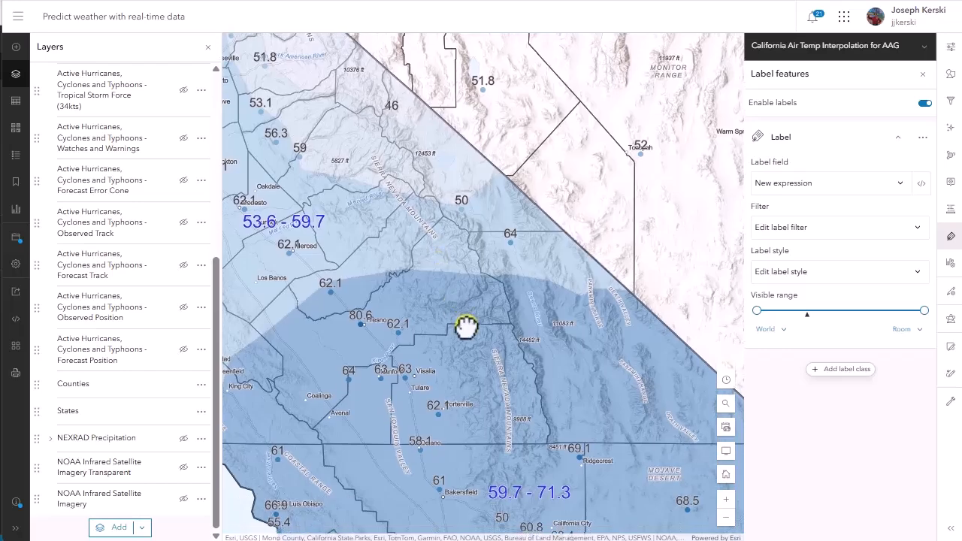
drag(460, 316, 427, 200)
drag(500, 313, 469, 211)
drag(461, 269, 638, 473)
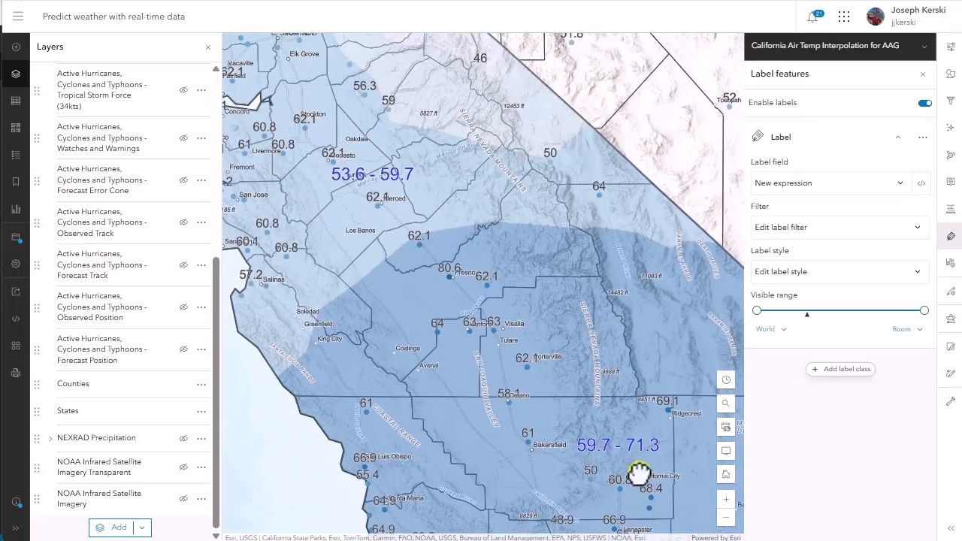
mouse_move(483, 226)
mouse_down()
mouse_move(484, 260)
mouse_move(625, 486)
mouse_up()
mouse_move(452, 153)
mouse_down()
mouse_move(498, 229)
mouse_move(501, 326)
mouse_move(486, 361)
mouse_up()
drag(506, 243, 371, 299)
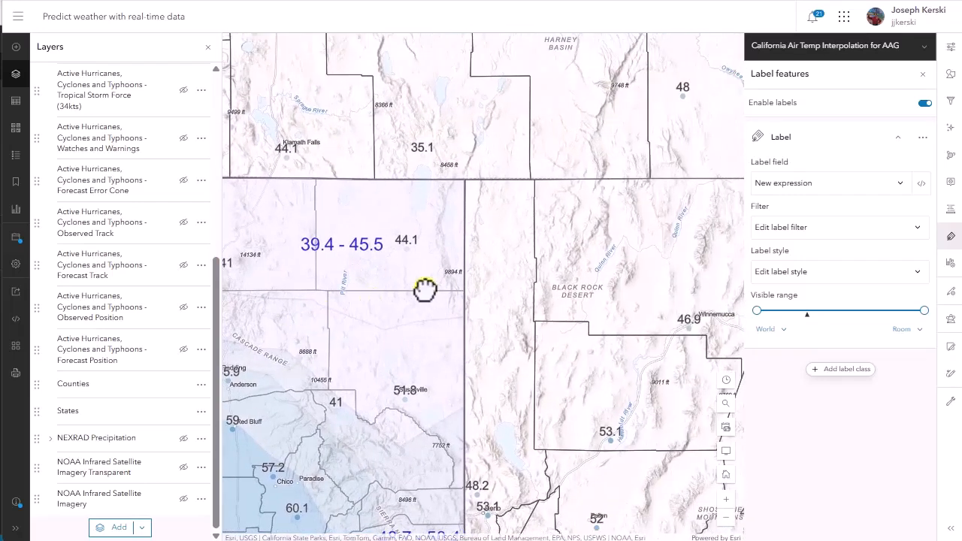
scroll(426, 290, down, 1)
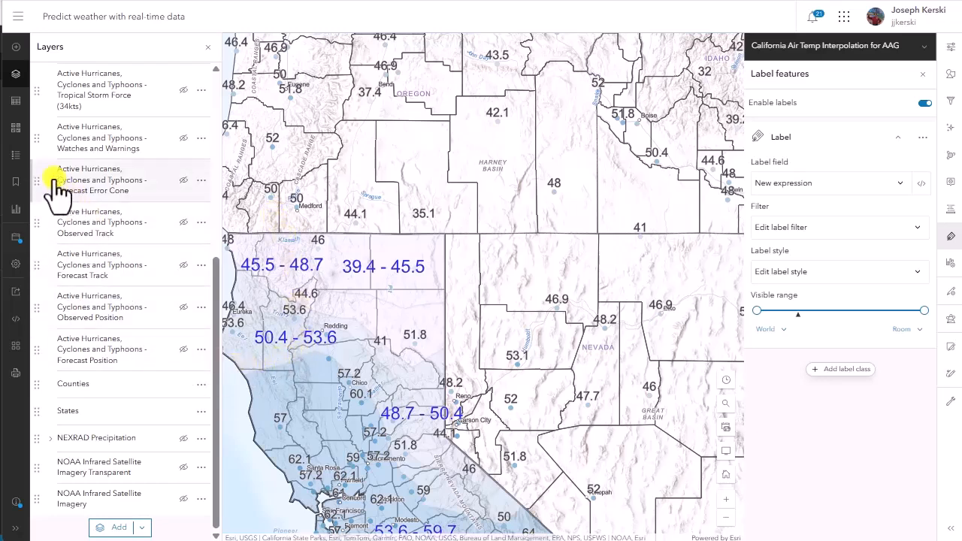
click(15, 75)
click(15, 75)
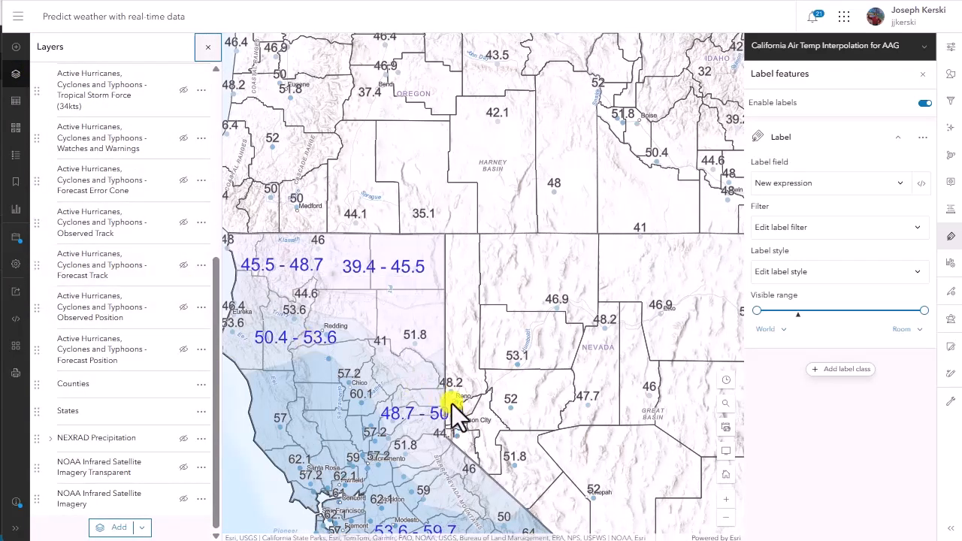
Examine terrain, station temperatures and interpolated zone edges from Mono Lake past Lake Tahoe and the Sacramento Valley to Trinity County
drag(431, 361, 515, 149)
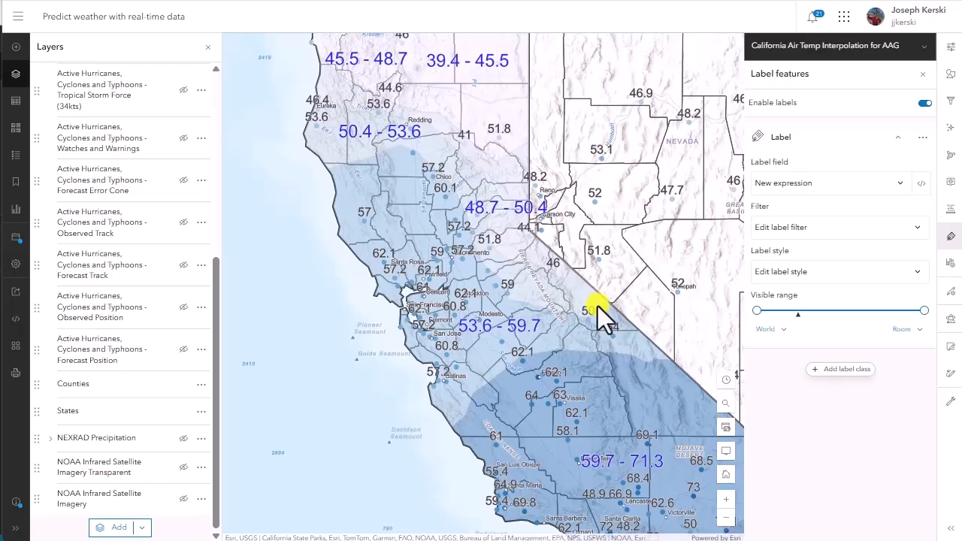
scroll(598, 306, up, 2)
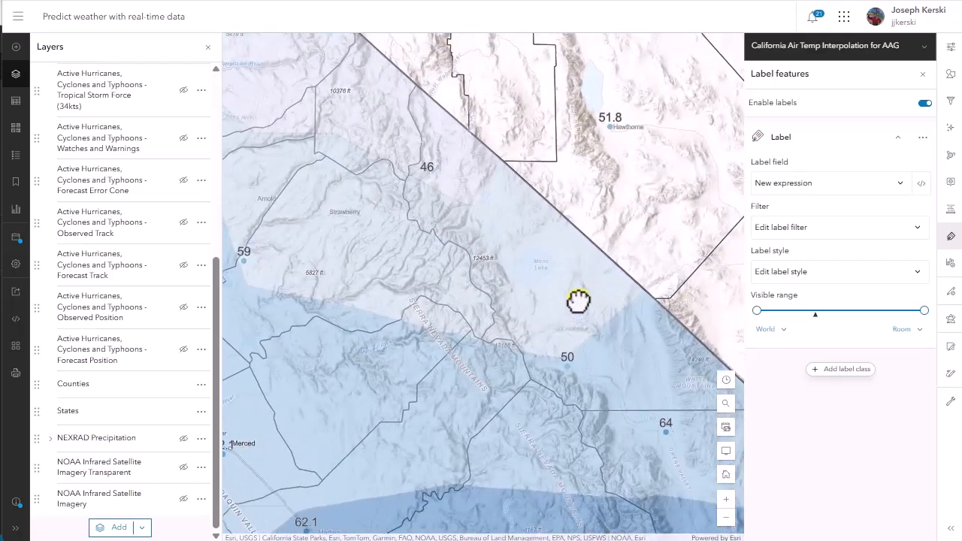
scroll(409, 285, up, 1)
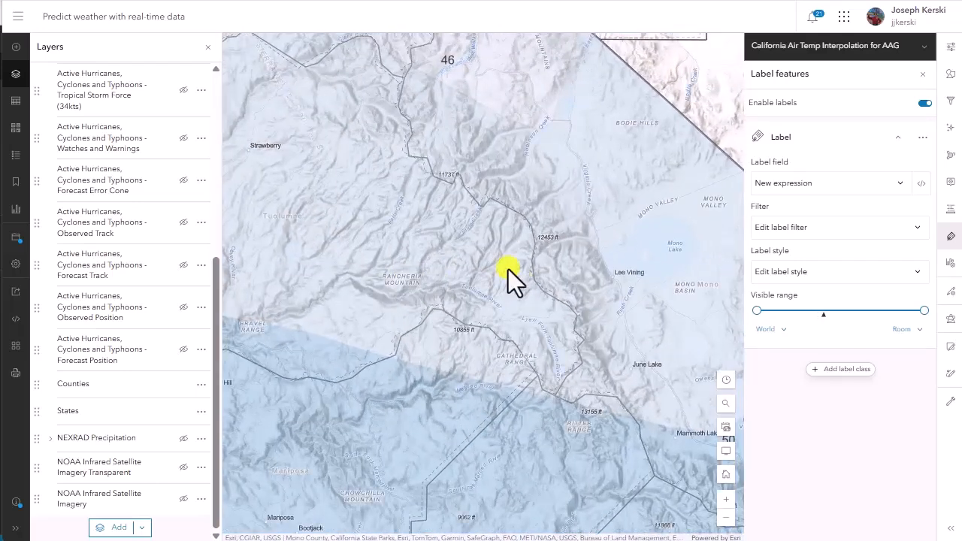
drag(507, 279, 627, 393)
drag(591, 236, 593, 308)
drag(401, 215, 649, 414)
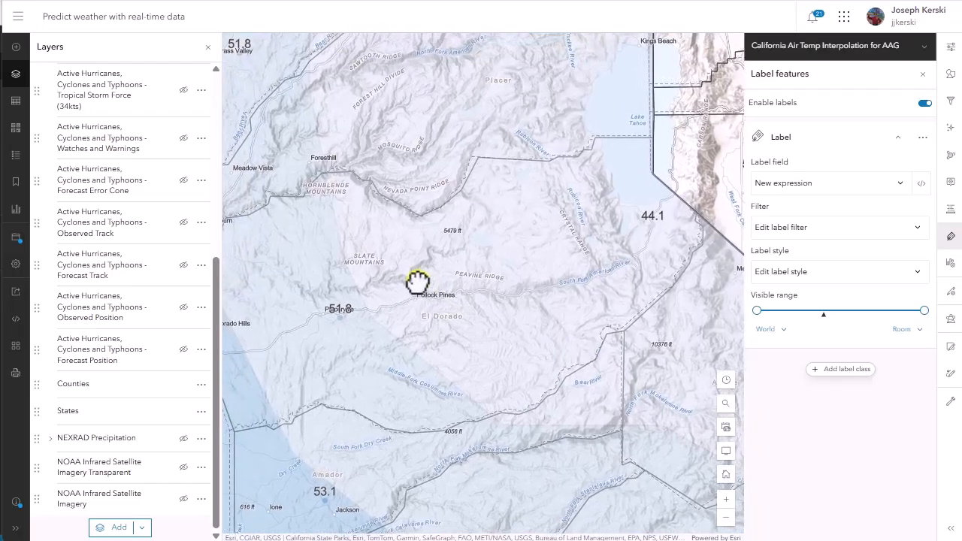
drag(421, 279, 655, 425)
drag(519, 354, 636, 444)
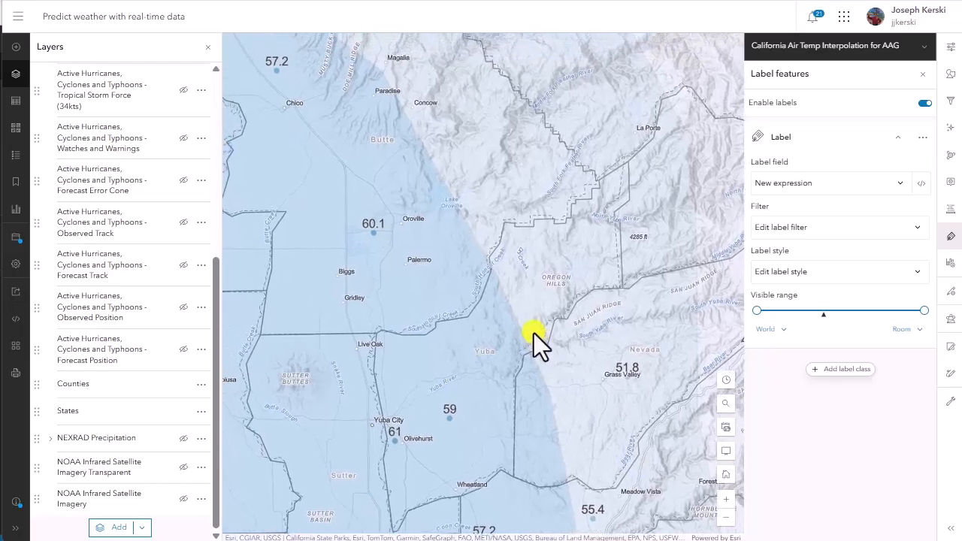
drag(537, 344, 695, 474)
drag(419, 318, 634, 522)
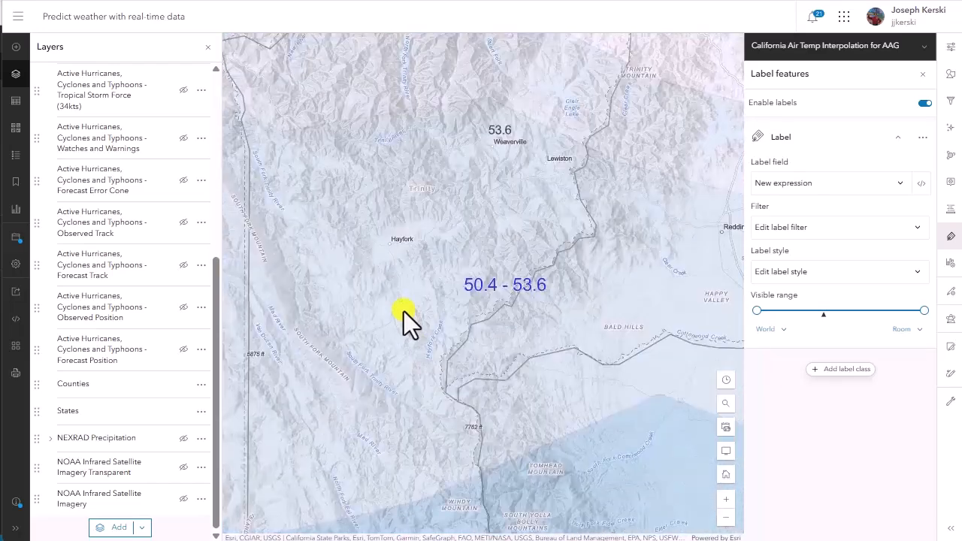
Compare the interpolated temperature zones with mountain terrain from the Trinity and Salmon Mountains to the Humboldt coast
drag(409, 303, 519, 485)
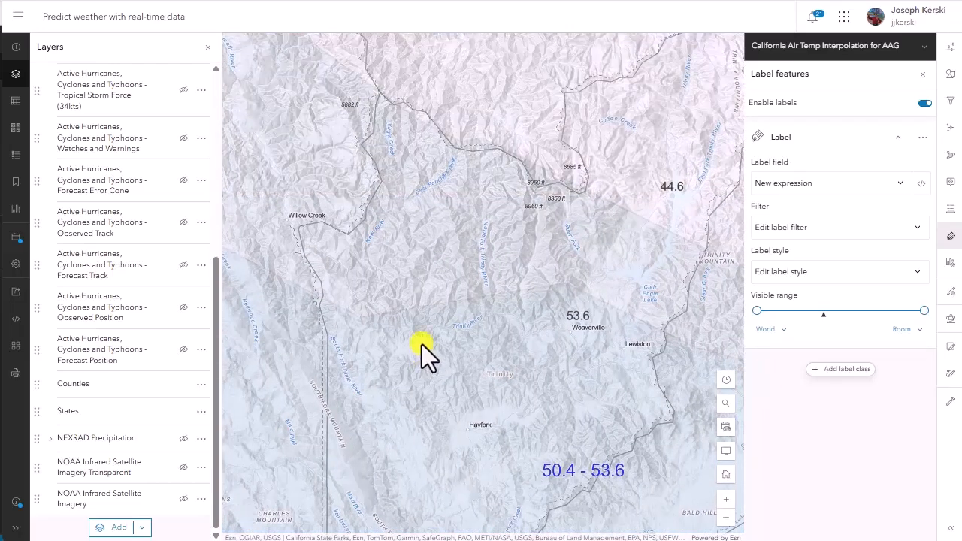
drag(422, 344, 453, 464)
drag(497, 348, 335, 343)
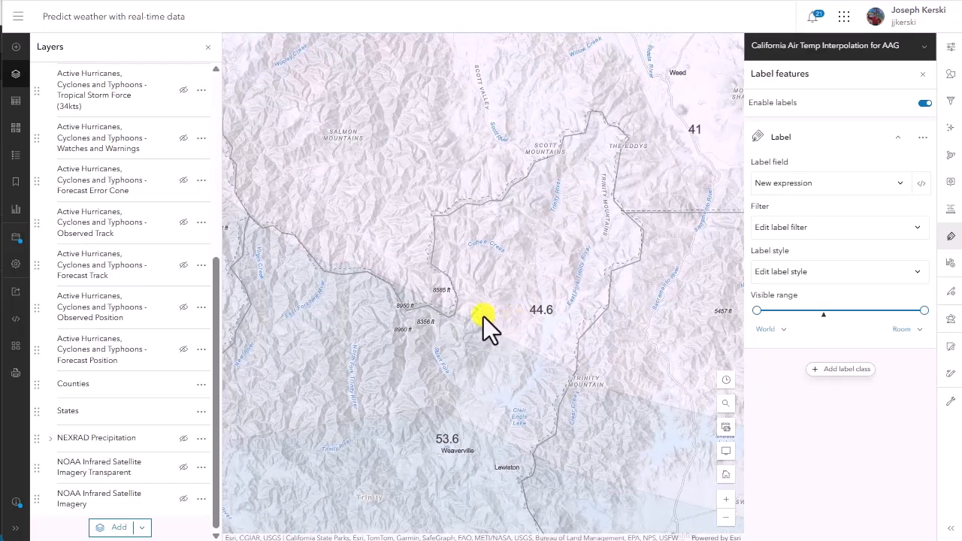
drag(483, 316, 540, 470)
drag(373, 322, 567, 316)
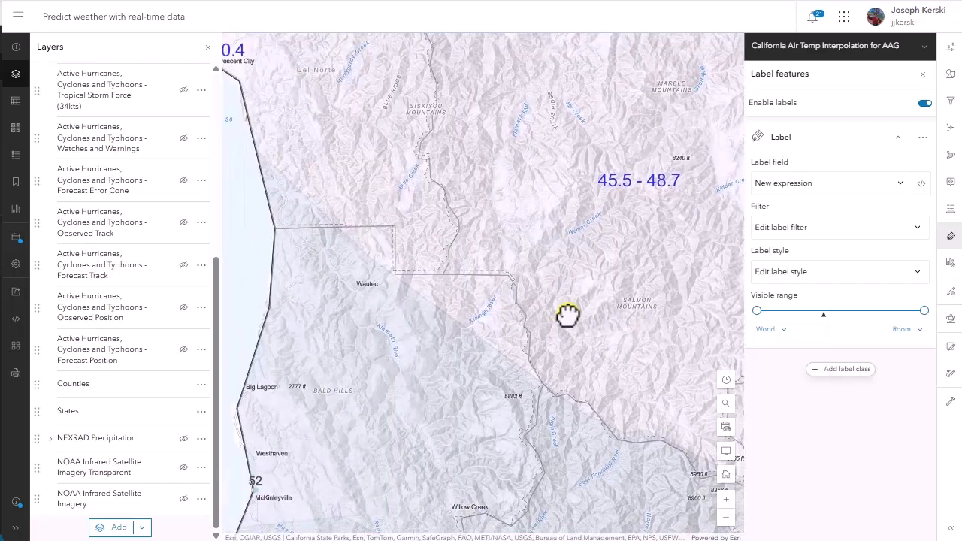
drag(440, 350, 373, 257)
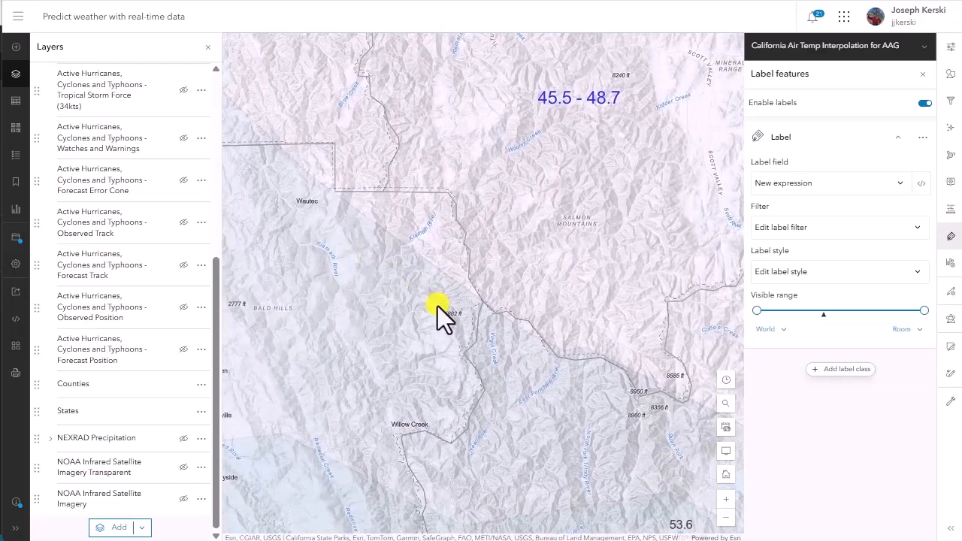
drag(441, 318, 517, 239)
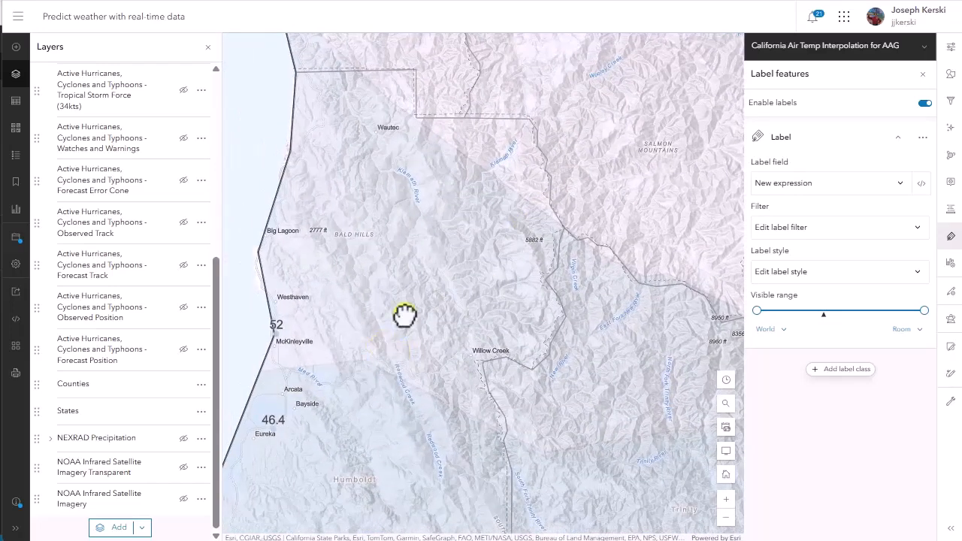
Examine the interpolated temperature zones and station readings from the Humboldt coast past San Francisco Bay to the southern Sierra Nevada and Mojave Desert
drag(405, 316, 420, 301)
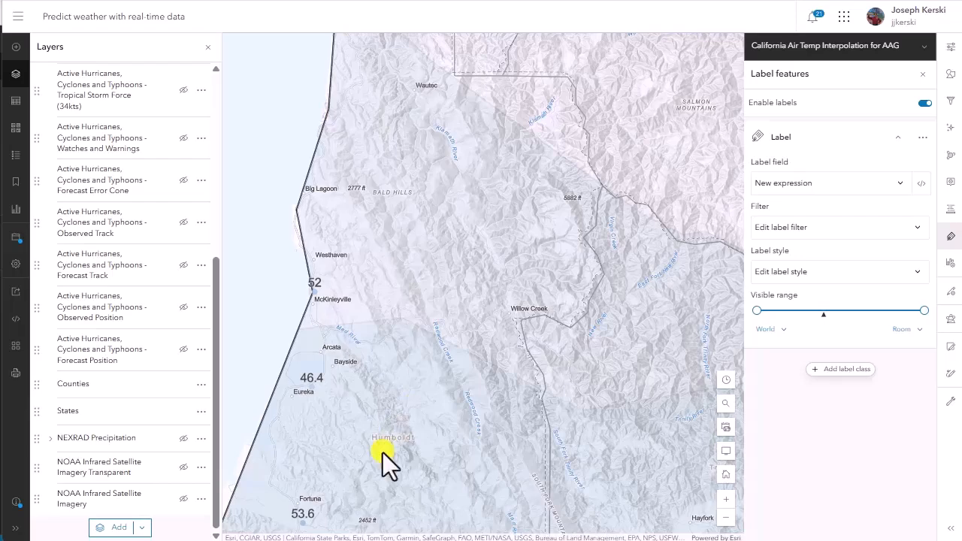
scroll(383, 452, down, 1)
drag(399, 446, 393, 281)
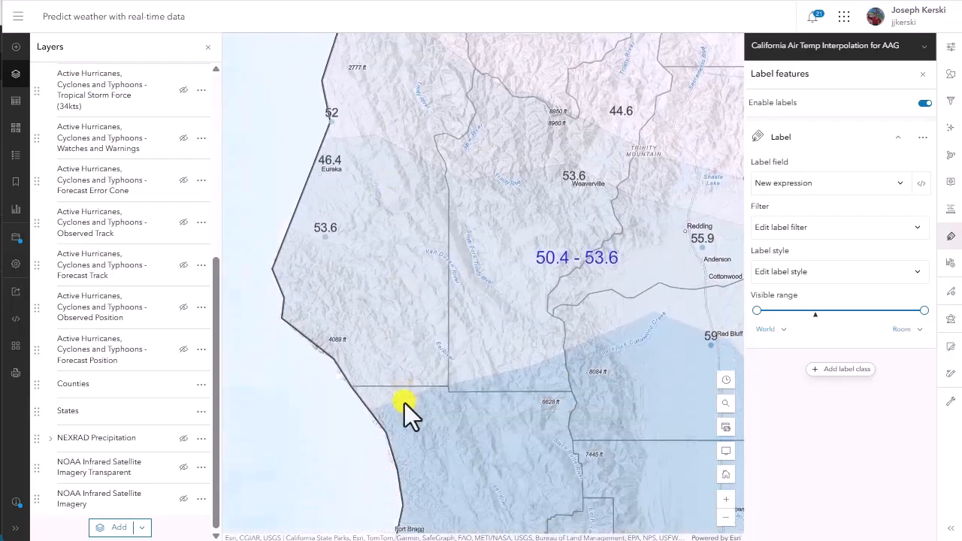
drag(404, 416, 340, 188)
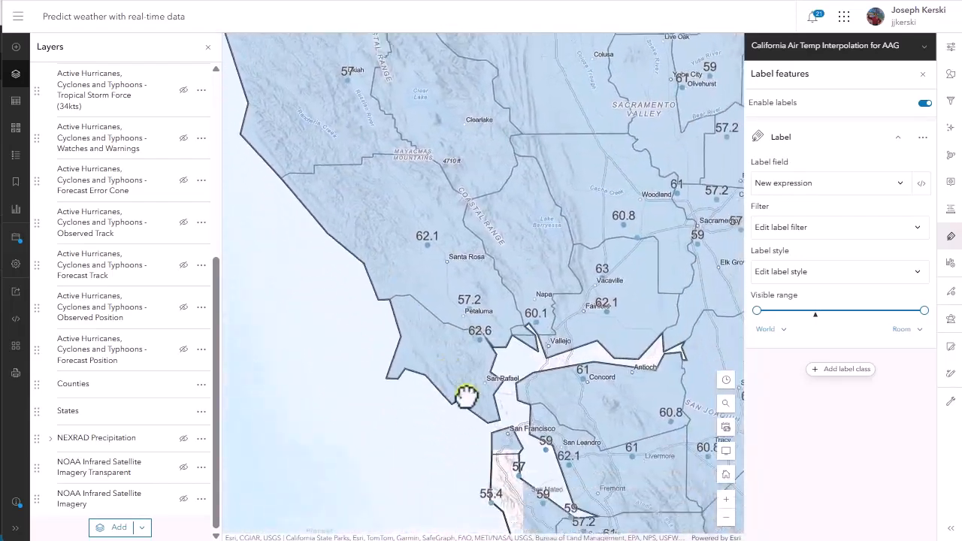
drag(467, 396, 436, 329)
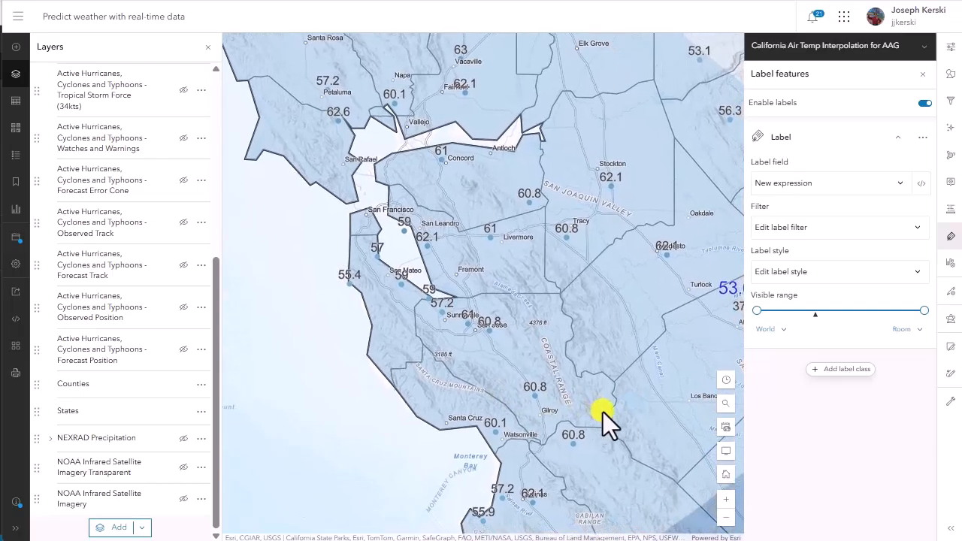
drag(603, 412, 428, 308)
scroll(458, 377, down, 2)
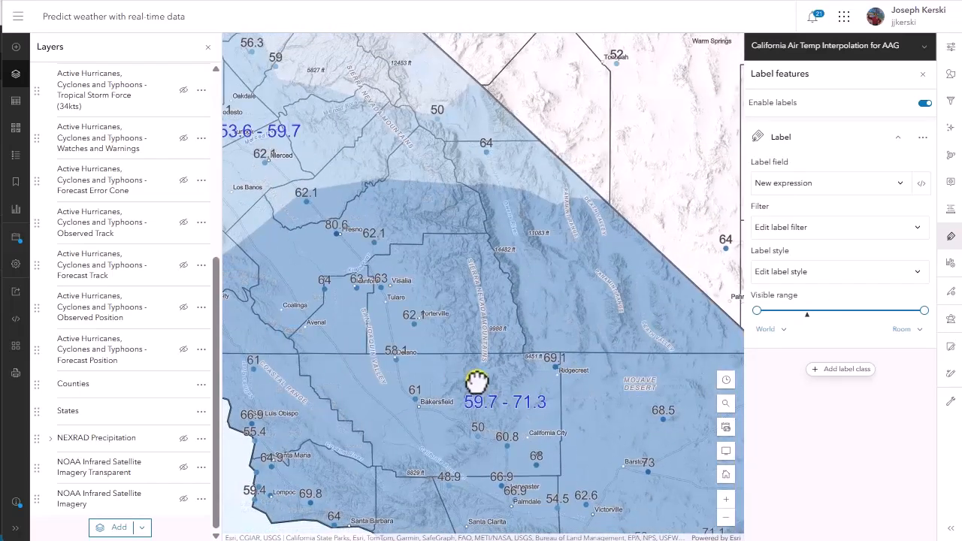
scroll(500, 387, down, 2)
Examine the station temperatures across Arizona and New Mexico, from the Sonoran Desert up to the Colorado Plateau
drag(557, 393, 342, 312)
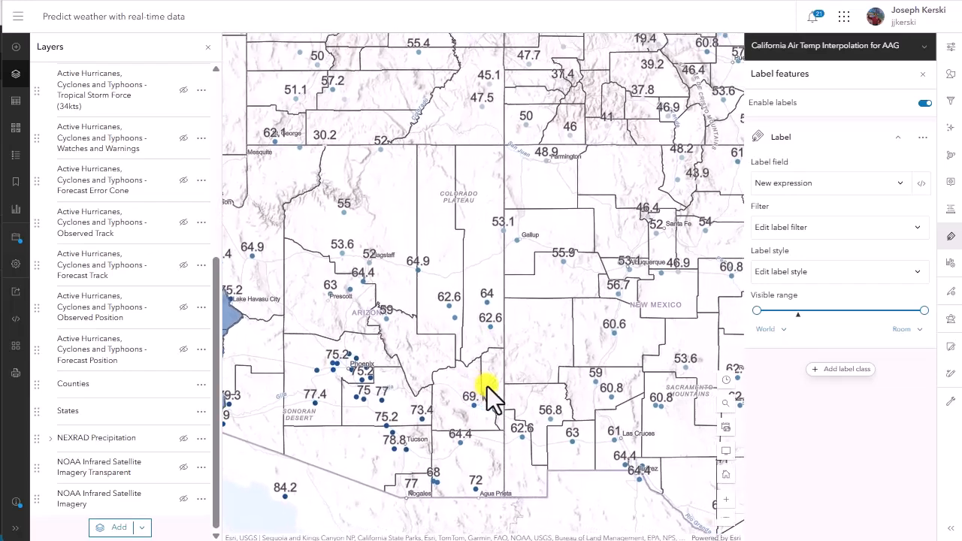
scroll(488, 387, up, 2)
drag(393, 385, 529, 374)
scroll(522, 348, down, 2)
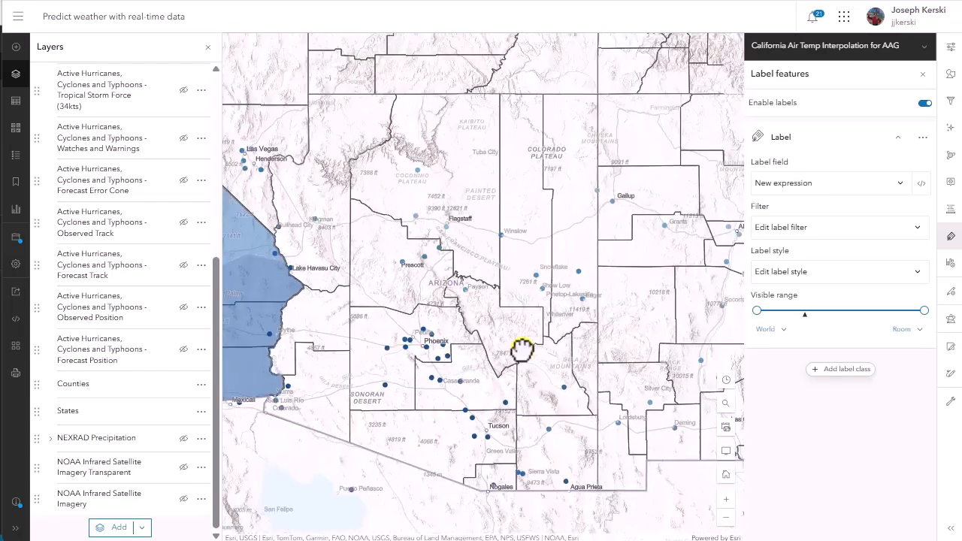
drag(509, 243, 514, 389)
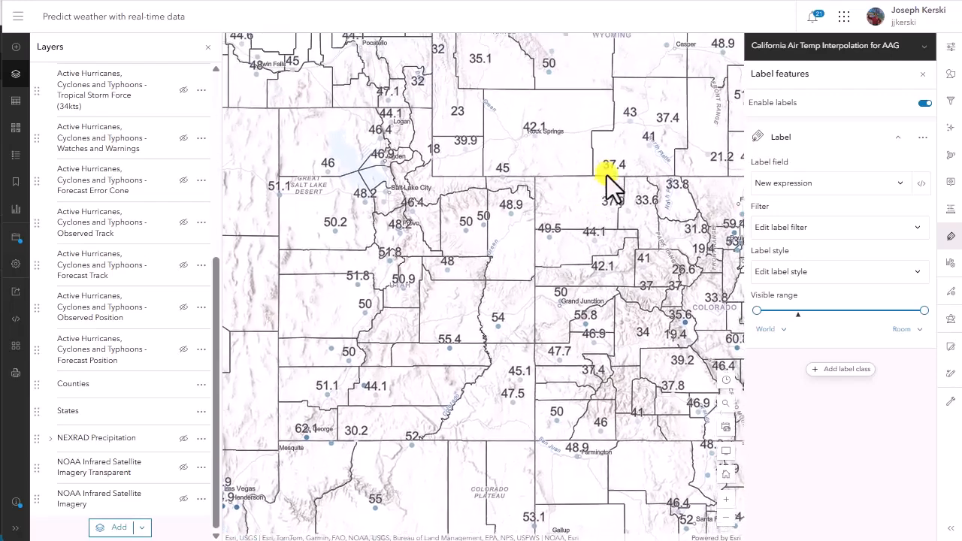
Compare the mountain station temperatures along Colorado's Front Range with those around Boulder and Denver
drag(609, 187, 518, 198)
scroll(614, 298, up, 4)
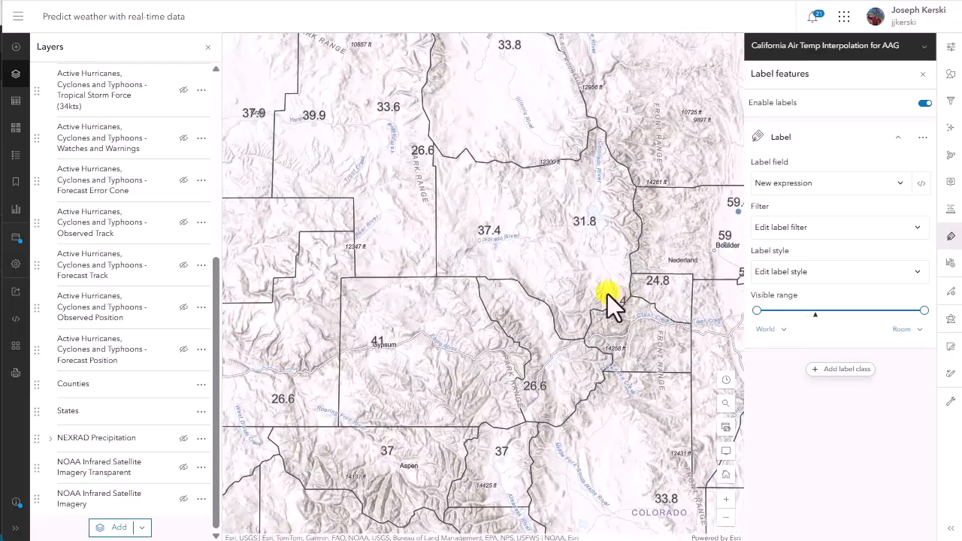
drag(613, 305, 449, 278)
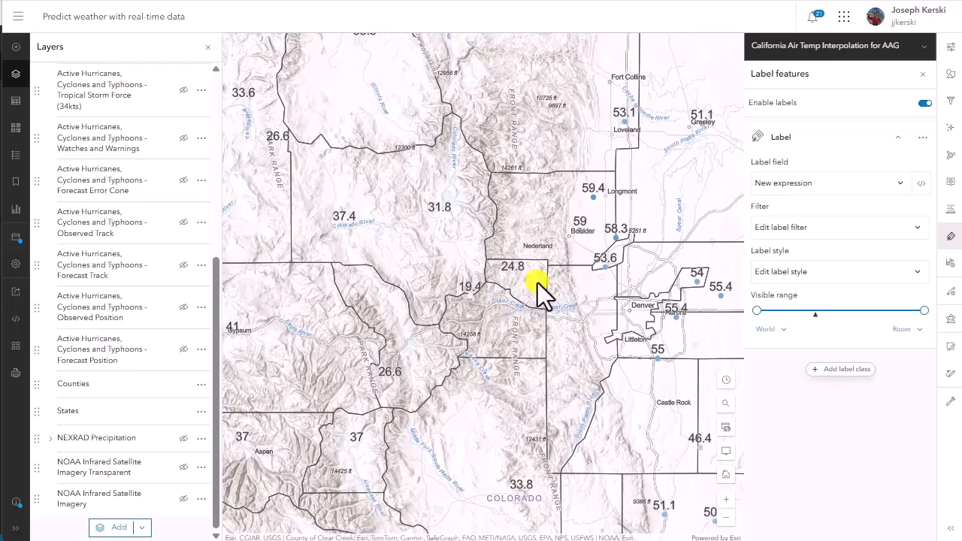
drag(532, 282, 478, 277)
scroll(480, 276, up, 2)
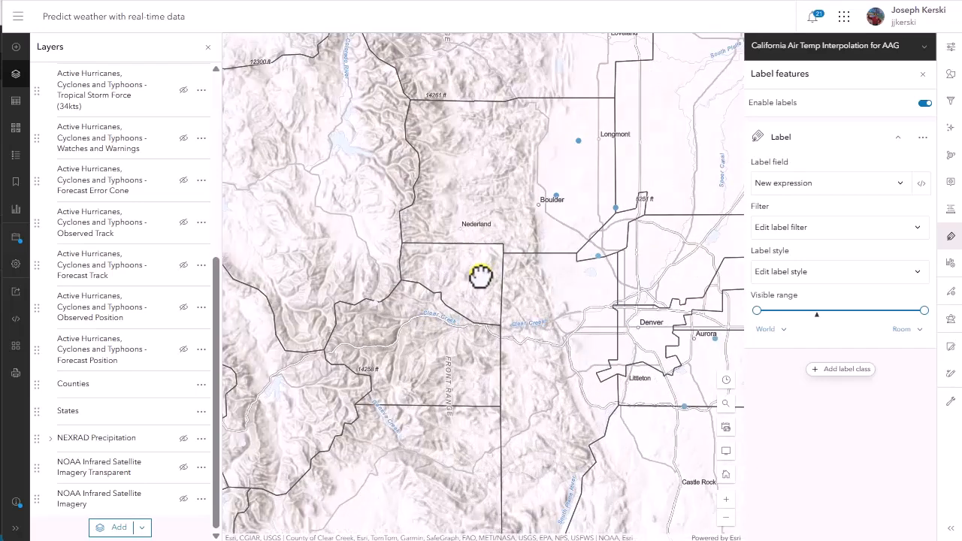
drag(569, 289, 546, 355)
scroll(545, 354, down, 2)
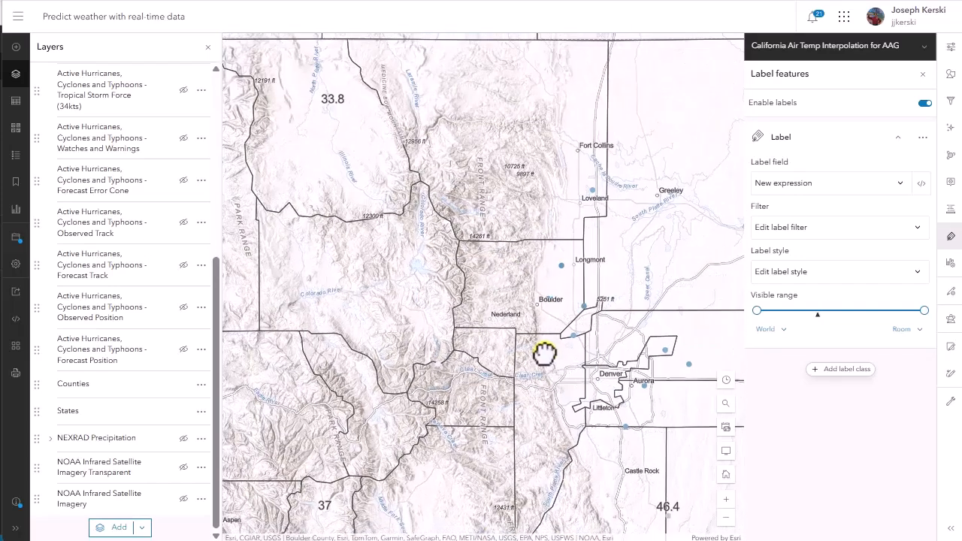
scroll(545, 354, down, 2)
scroll(542, 352, down, 2)
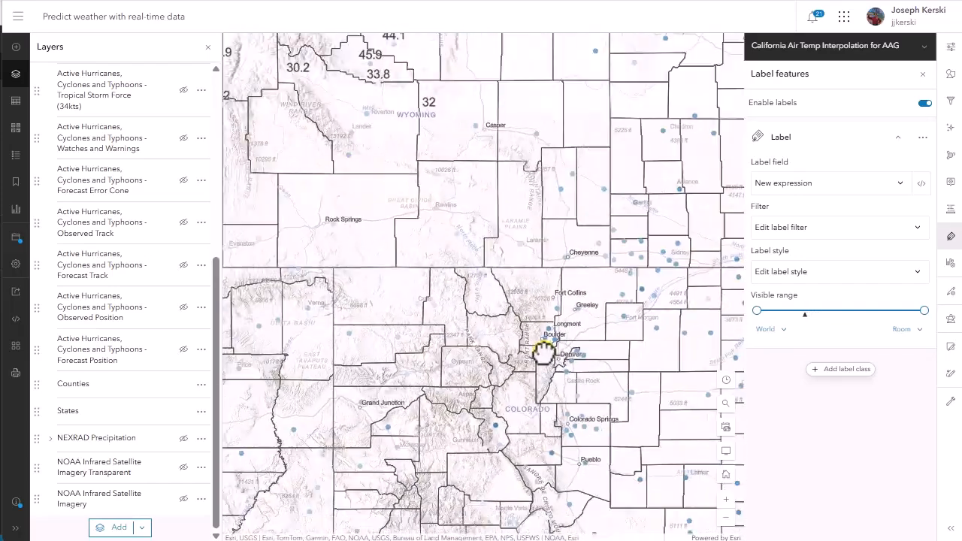
Examine the station temperatures northward through Wyoming and Montana to the Canadian border
drag(521, 310, 567, 360)
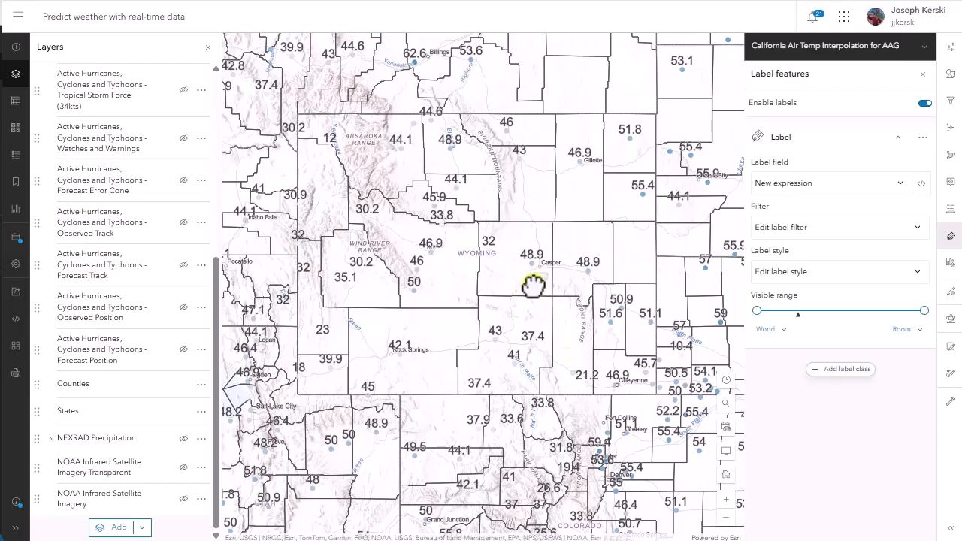
drag(533, 285, 610, 423)
drag(495, 280, 563, 456)
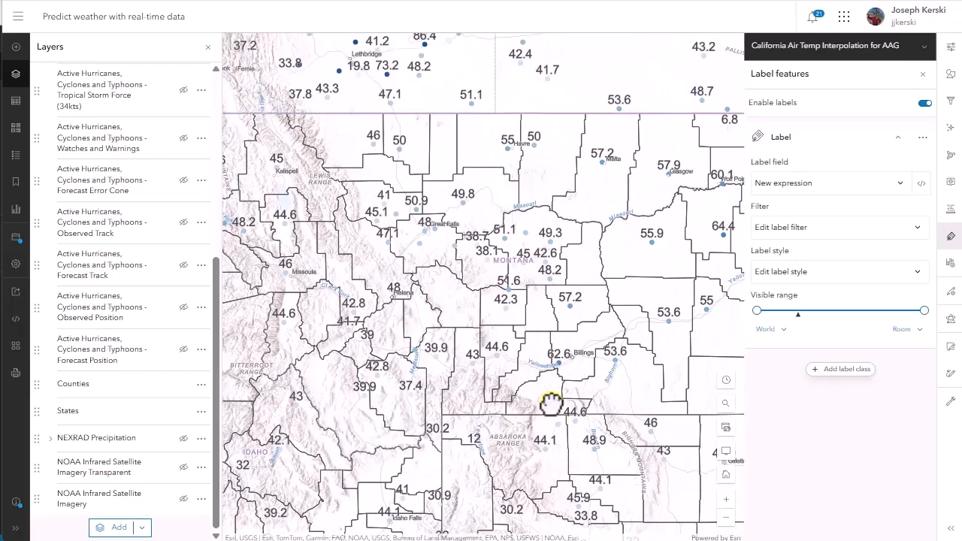
drag(472, 333, 612, 512)
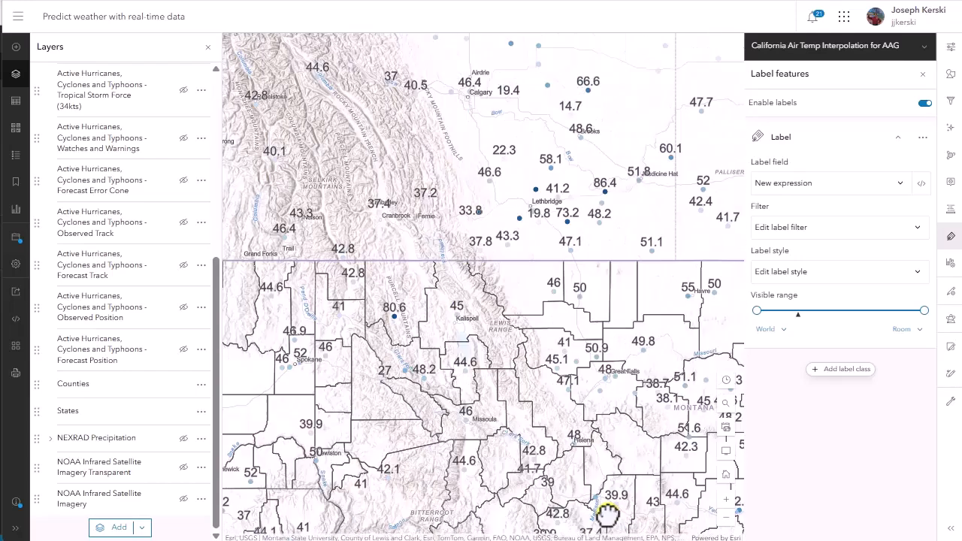
Examine the station temperatures and their spacing across Alberta, from Lethbridge and Calgary up to High Level and Fort Smith
drag(513, 211, 580, 458)
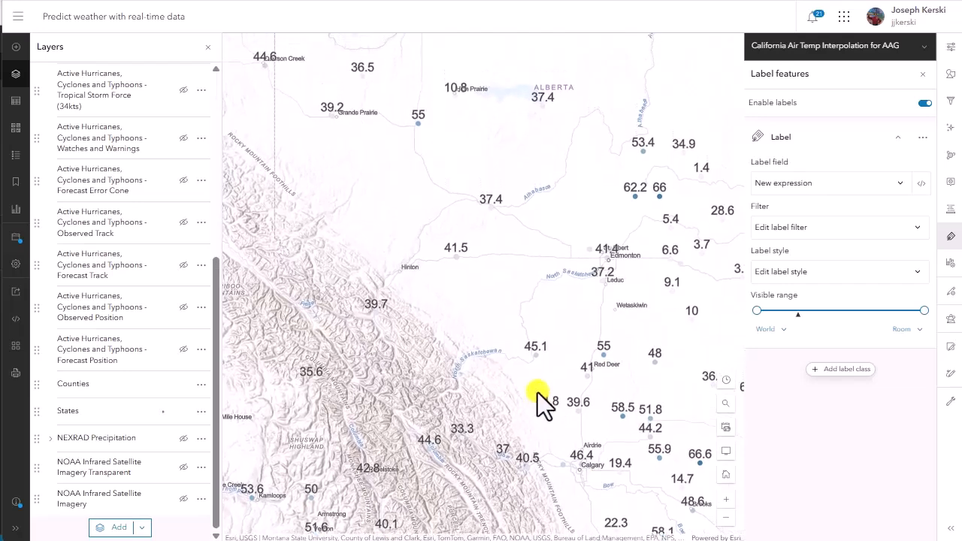
drag(531, 389, 508, 528)
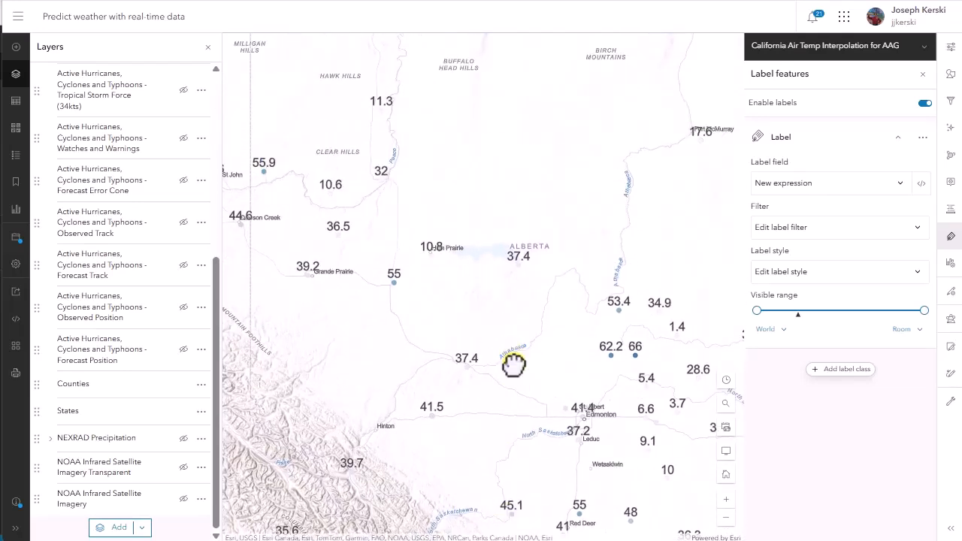
drag(513, 364, 503, 473)
drag(540, 382, 502, 510)
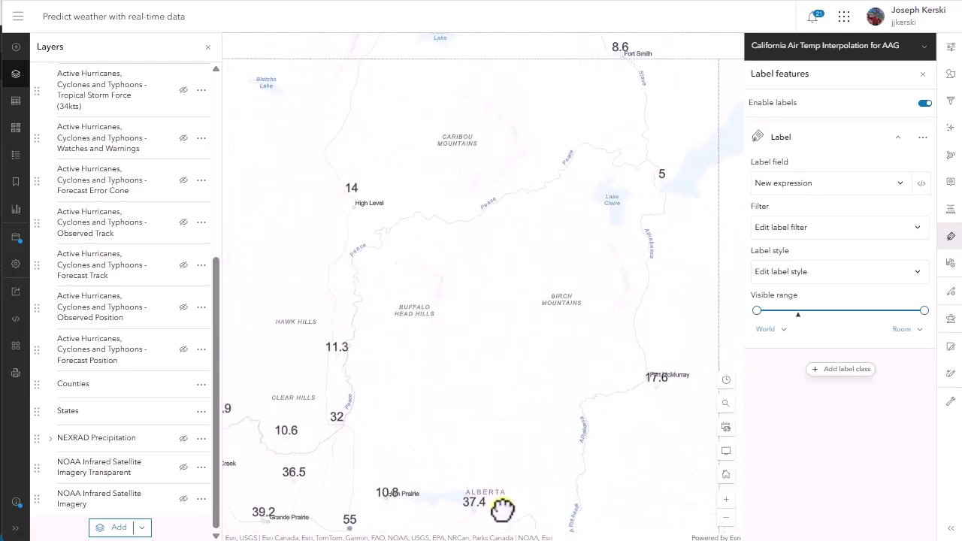
drag(529, 475, 489, 301)
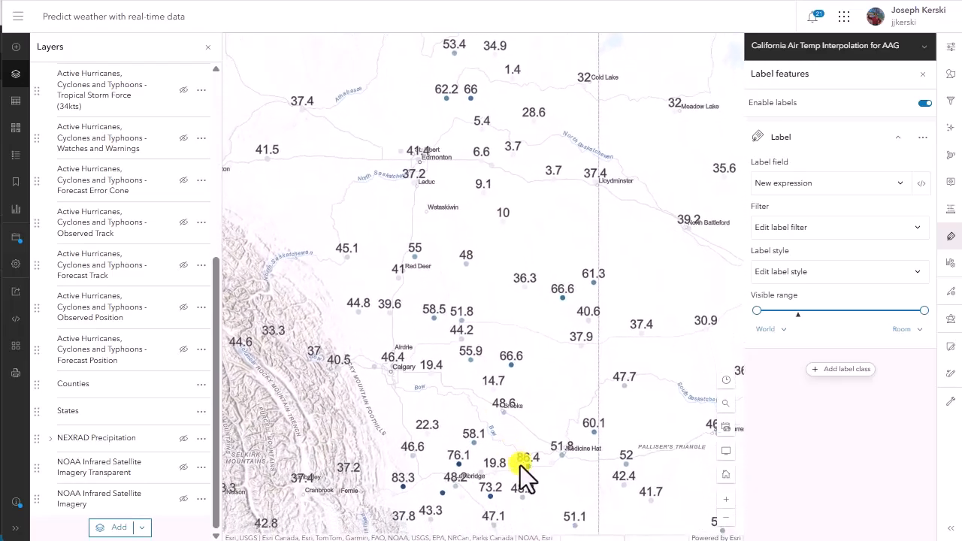
scroll(515, 412, down, 3)
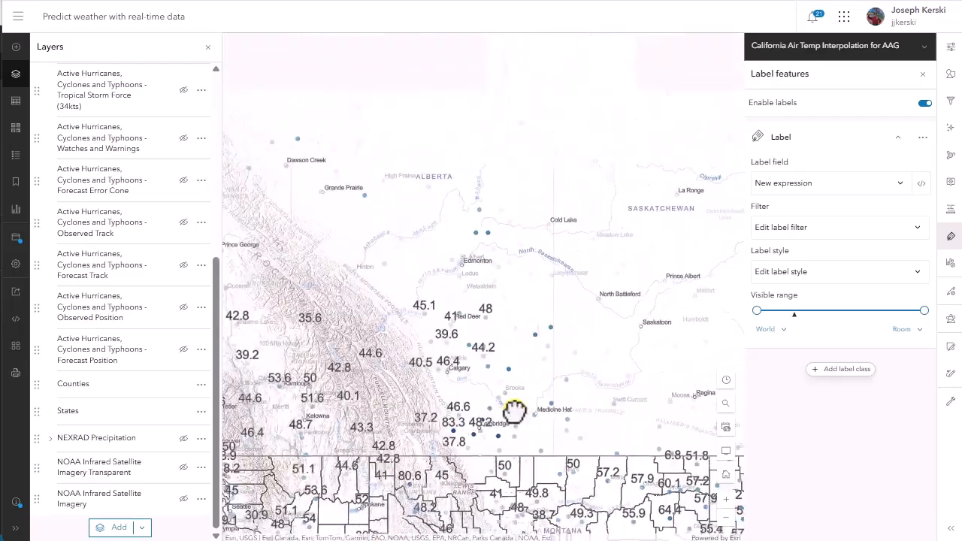
scroll(526, 429, down, 2)
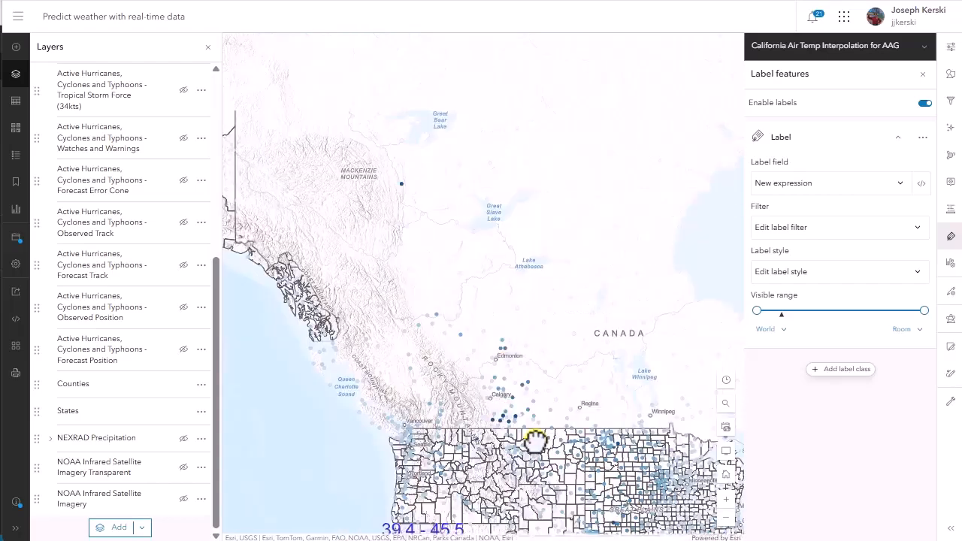
Examine the station temperatures in Central America around Honduras, El Salvador, Nicaragua and Costa Rica
drag(543, 436, 440, 253)
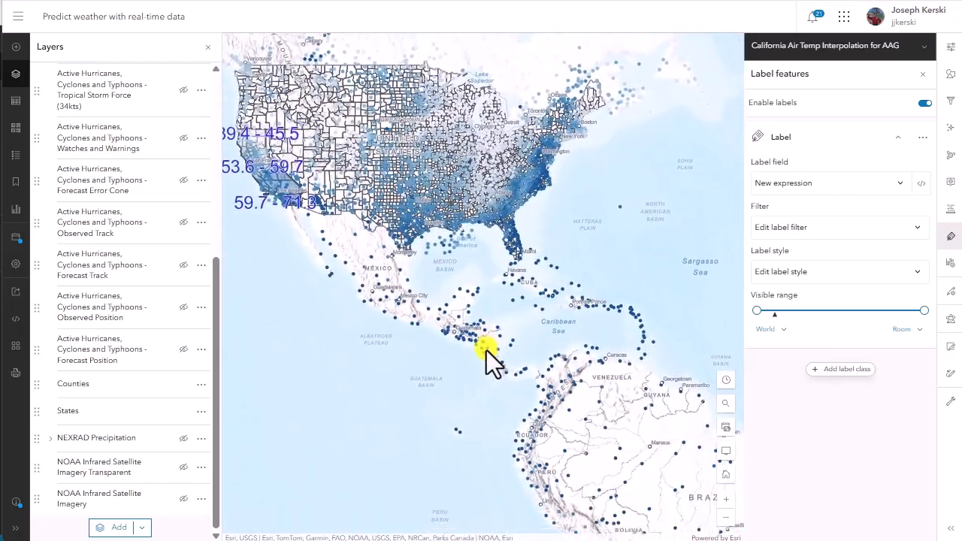
scroll(461, 329, up, 3)
scroll(463, 329, up, 1)
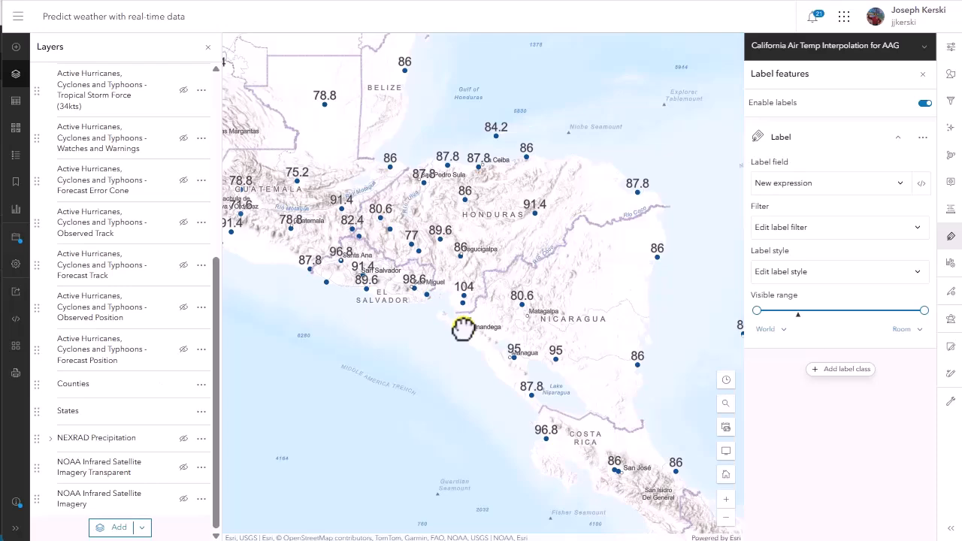
scroll(464, 329, down, 2)
scroll(463, 329, down, 1)
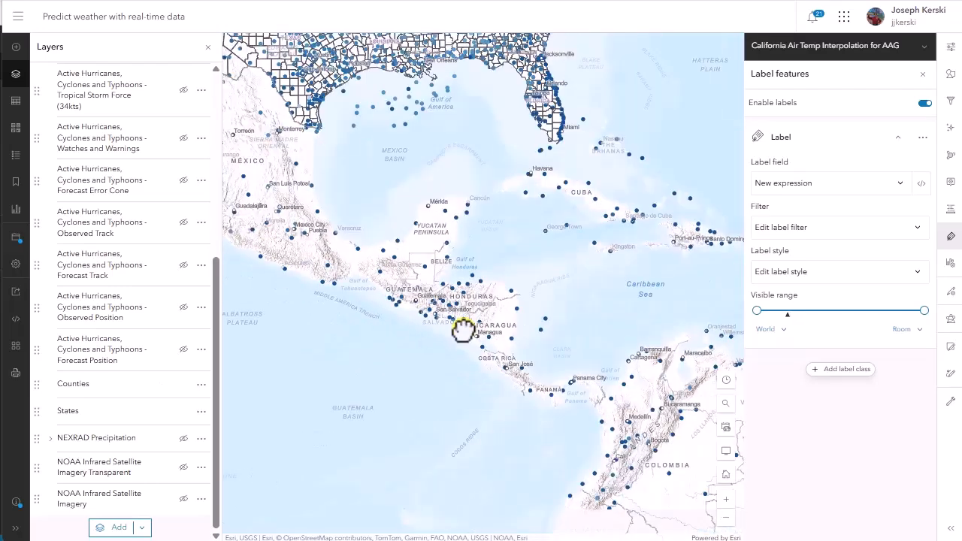
Examine the station temperatures across the Caribbean and northern South America, then across North Africa from Sudan and Egypt to Algeria and Niger
drag(596, 321, 253, 338)
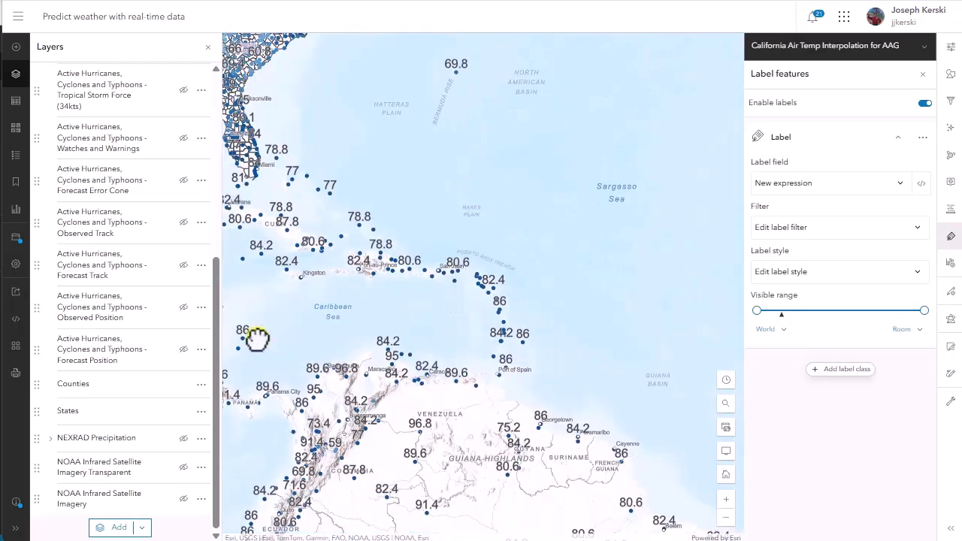
drag(593, 327, 249, 339)
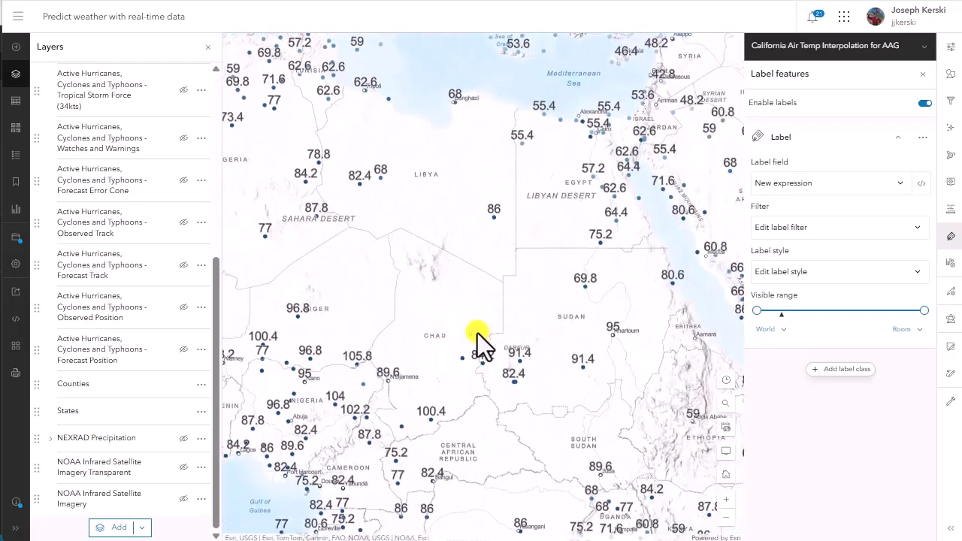
drag(502, 335, 511, 365)
drag(429, 361, 505, 376)
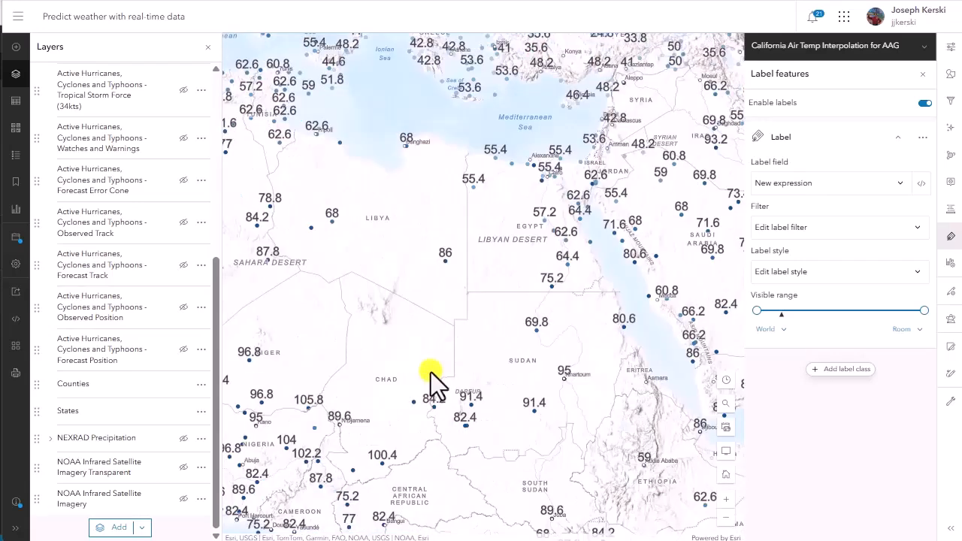
drag(430, 368, 547, 363)
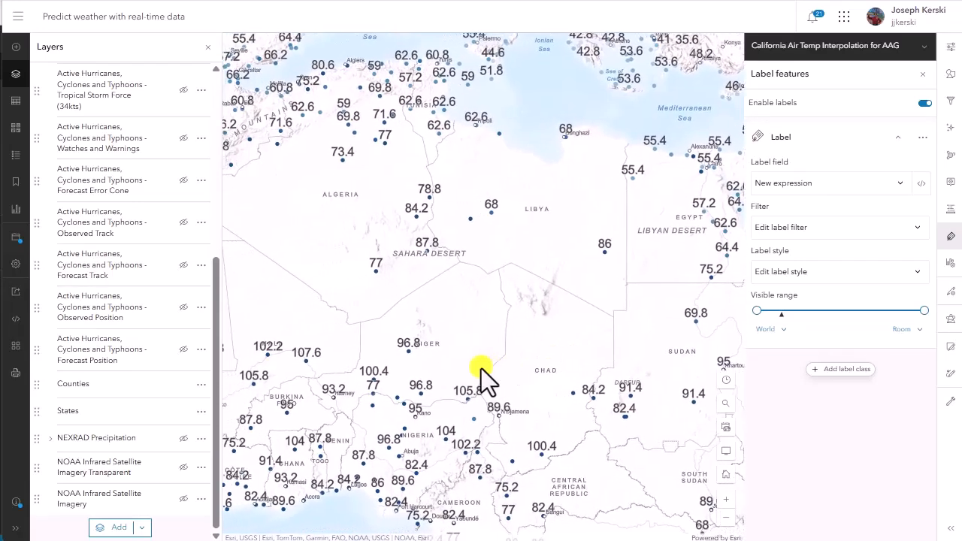